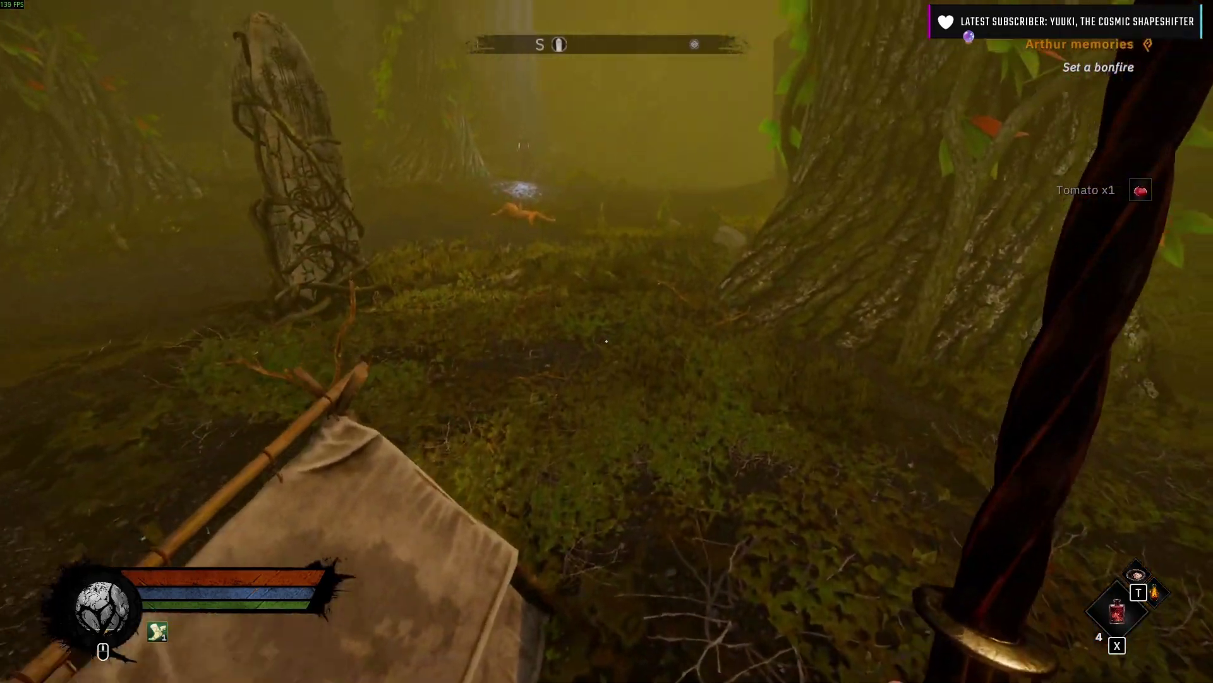
Step: Walk through the misty forest to the stone shrine and open the world map
key("w")
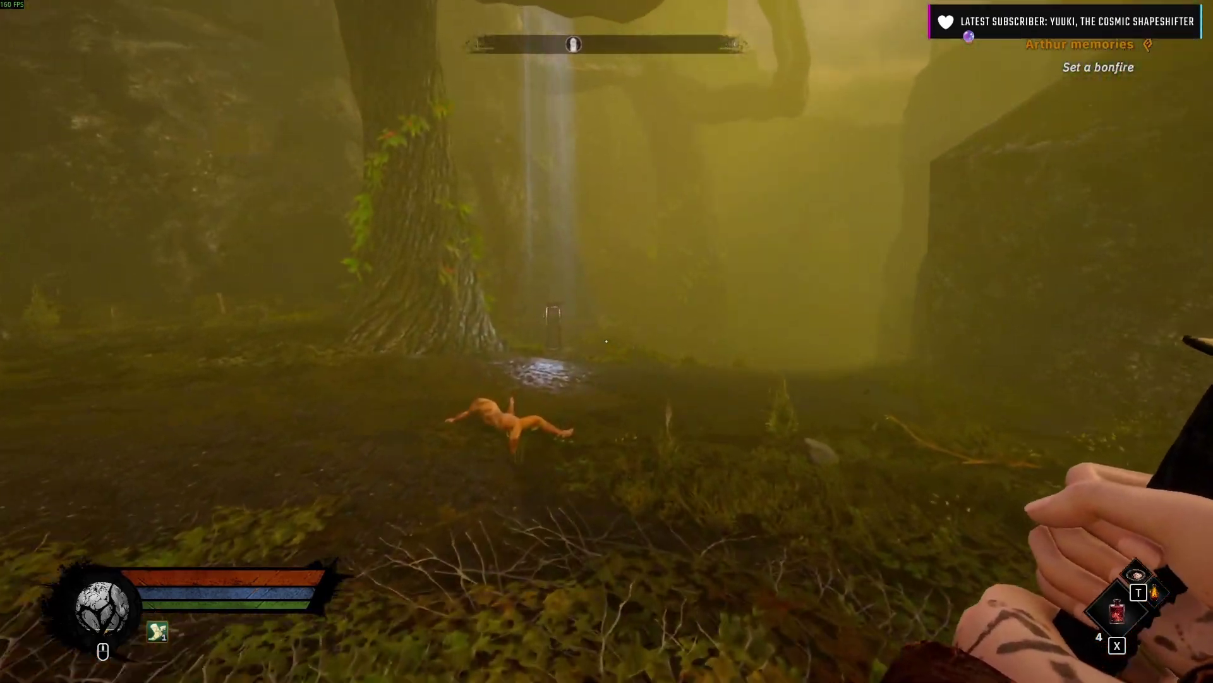
key("w")
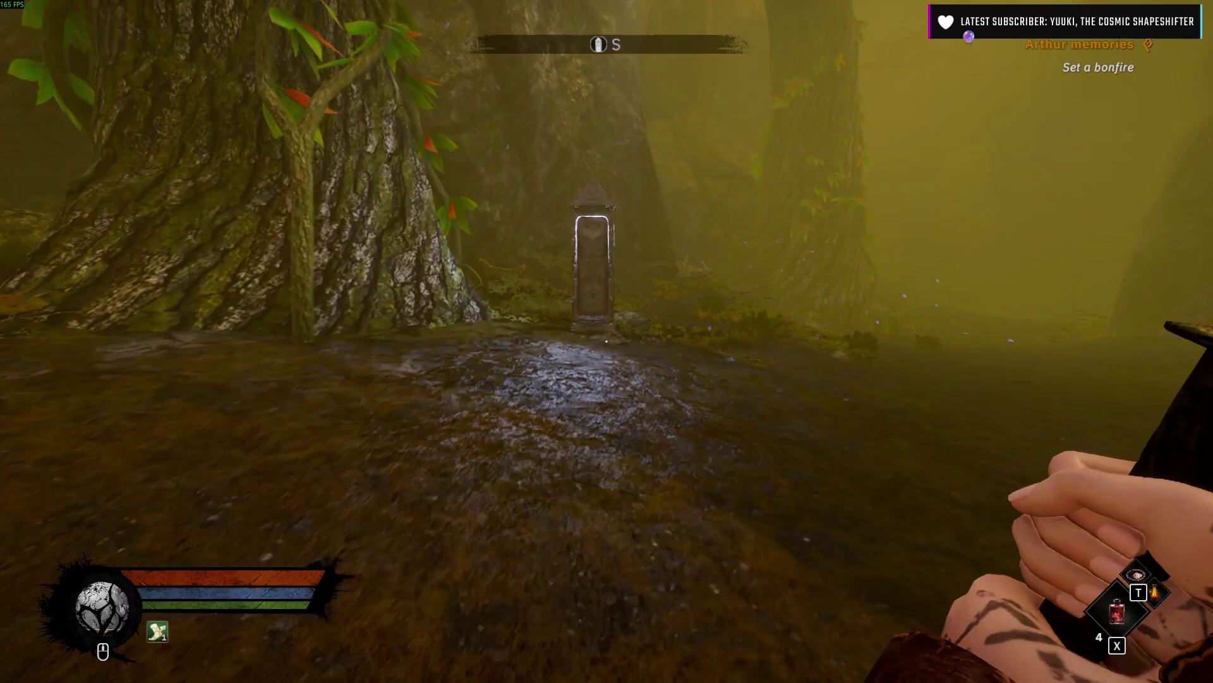
key("w")
key("m")
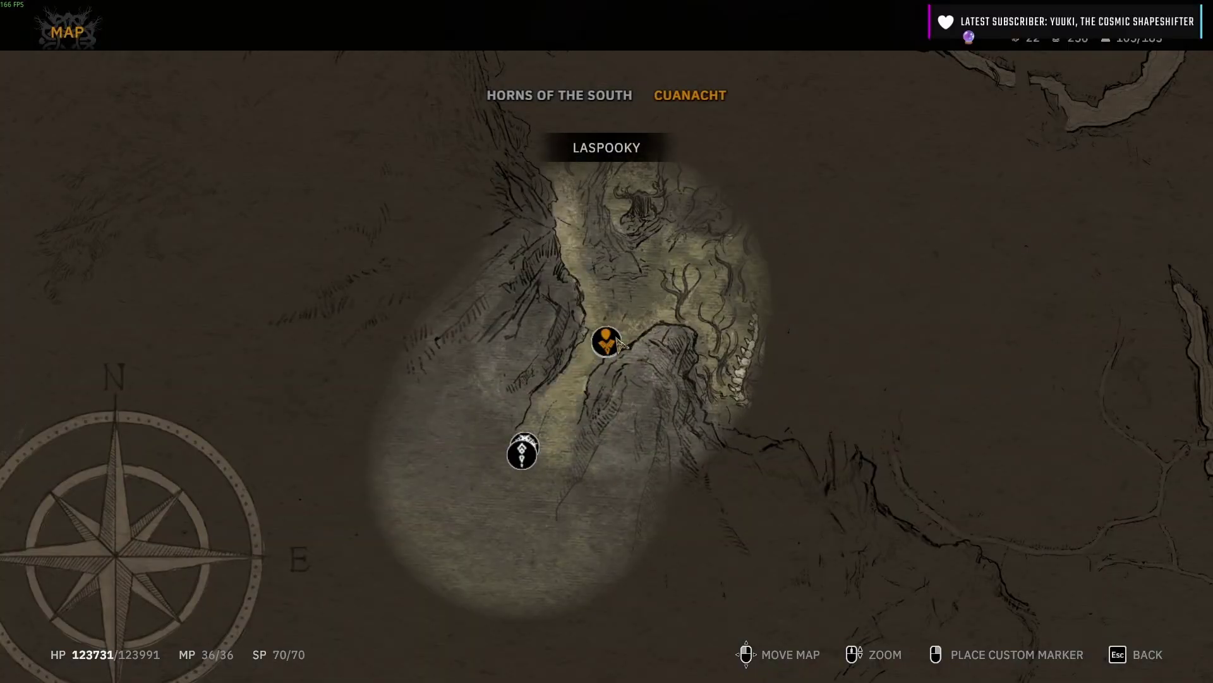
scroll(686, 331, "down", 3)
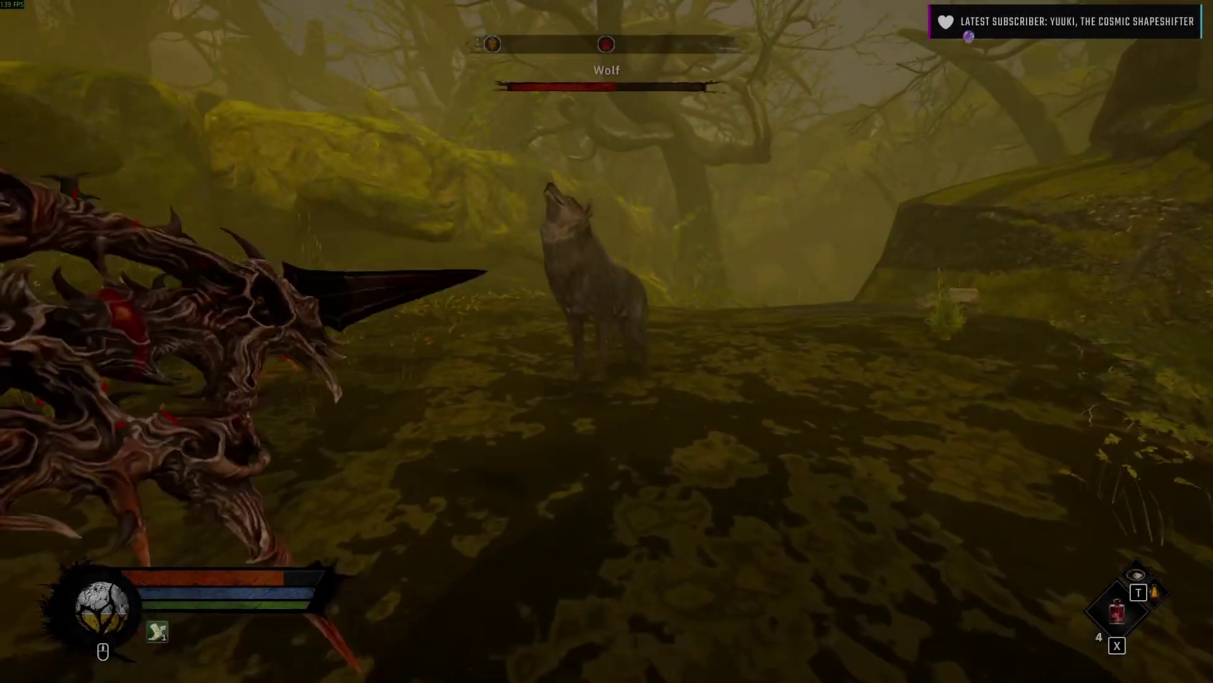
Step: Fight off and finish both wolves
left_click(607, 341)
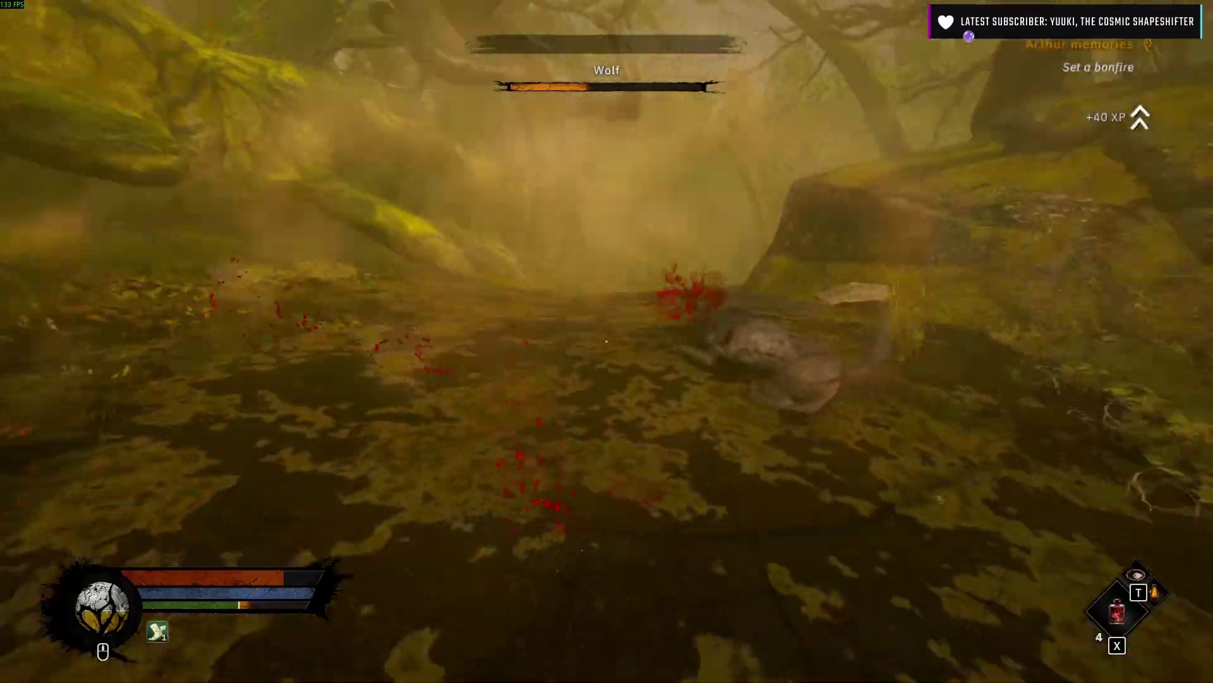
left_click(607, 341)
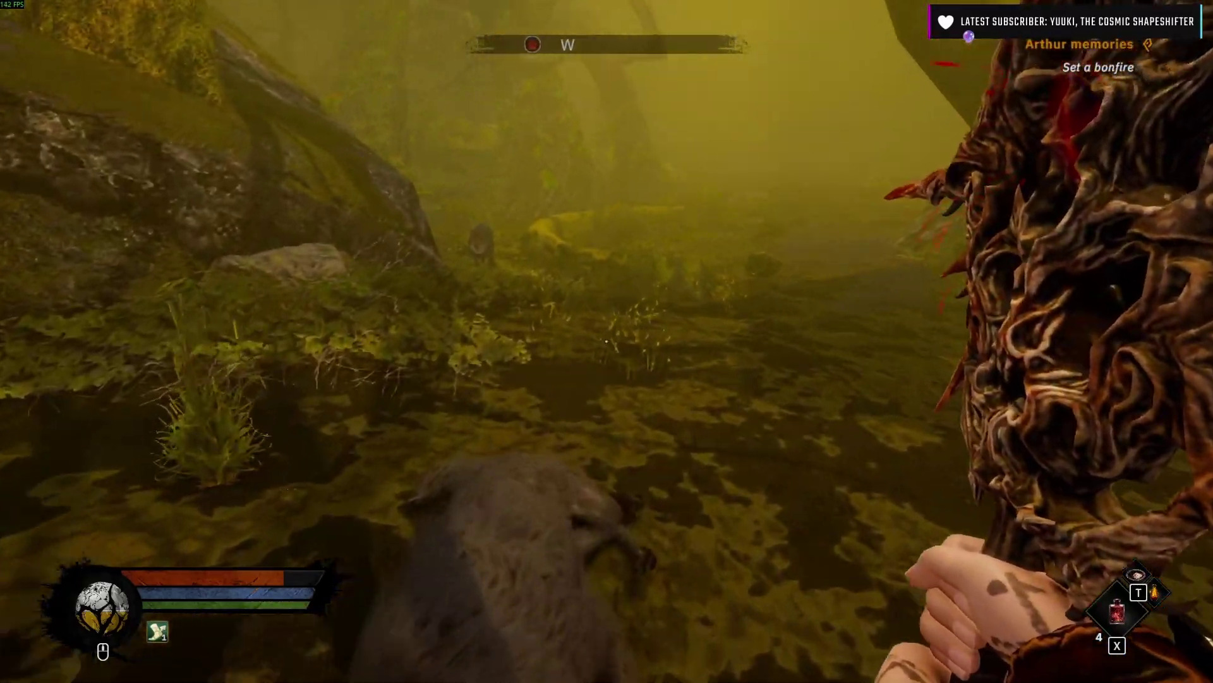
left_click(606, 341)
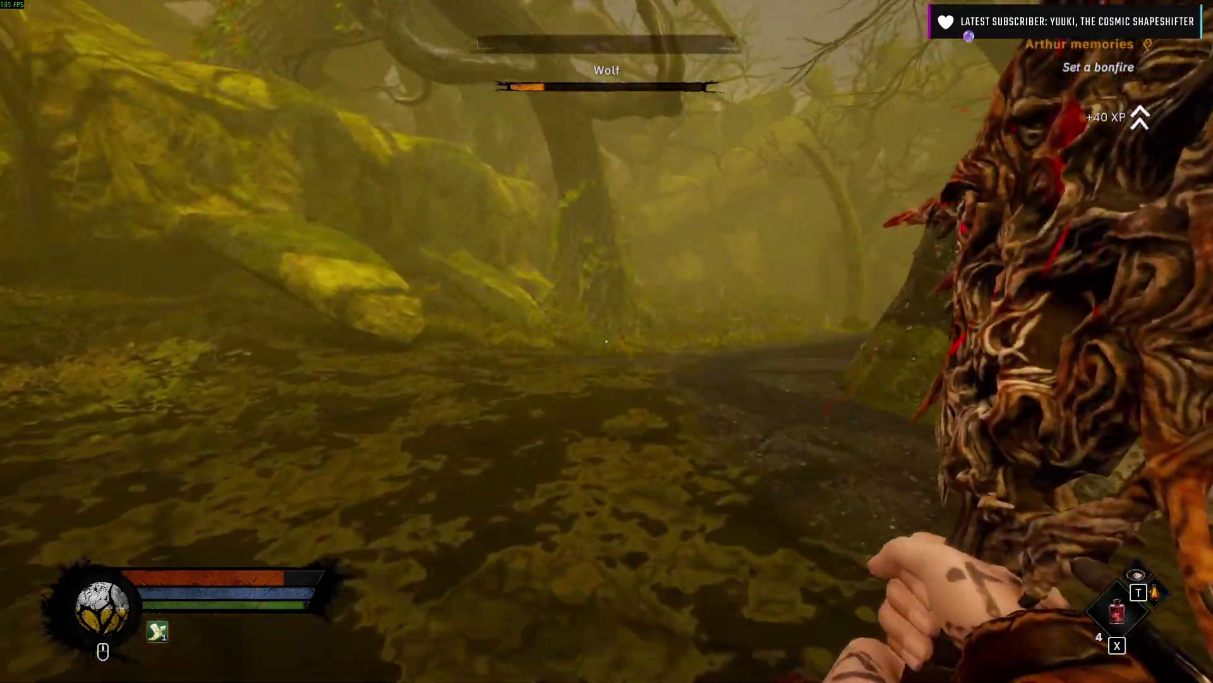
Step: Attack the bear repeatedly until the intro fight ends
left_click(607, 341)
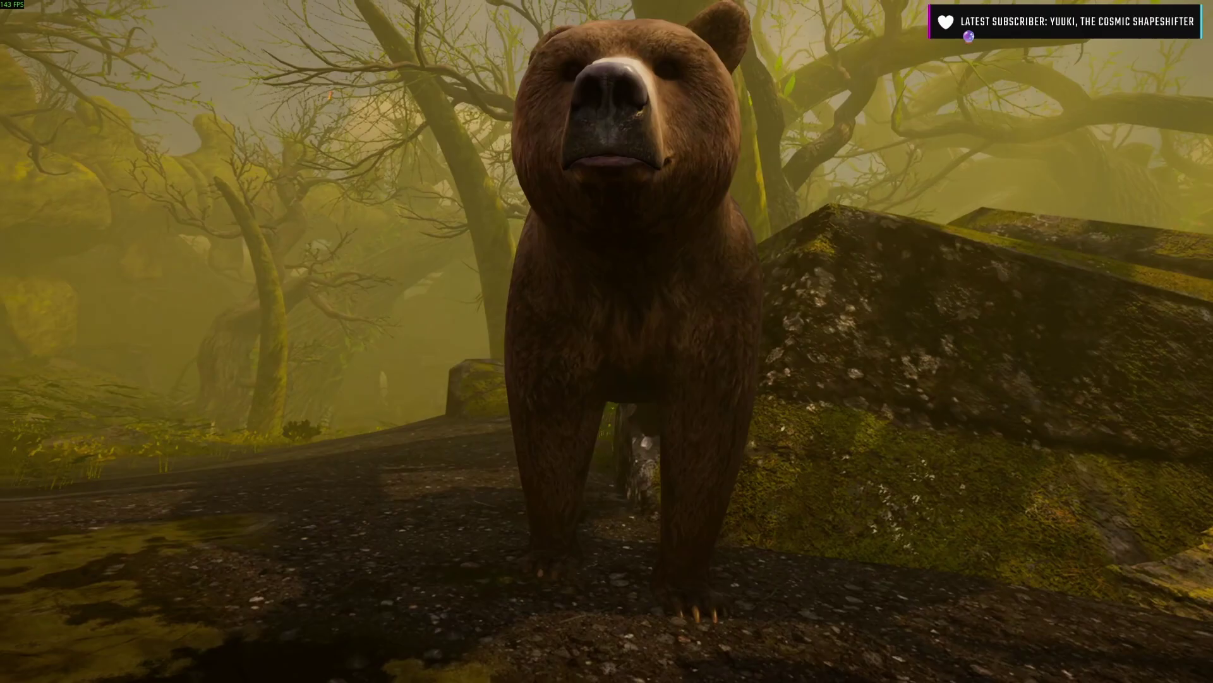
left_click(607, 341)
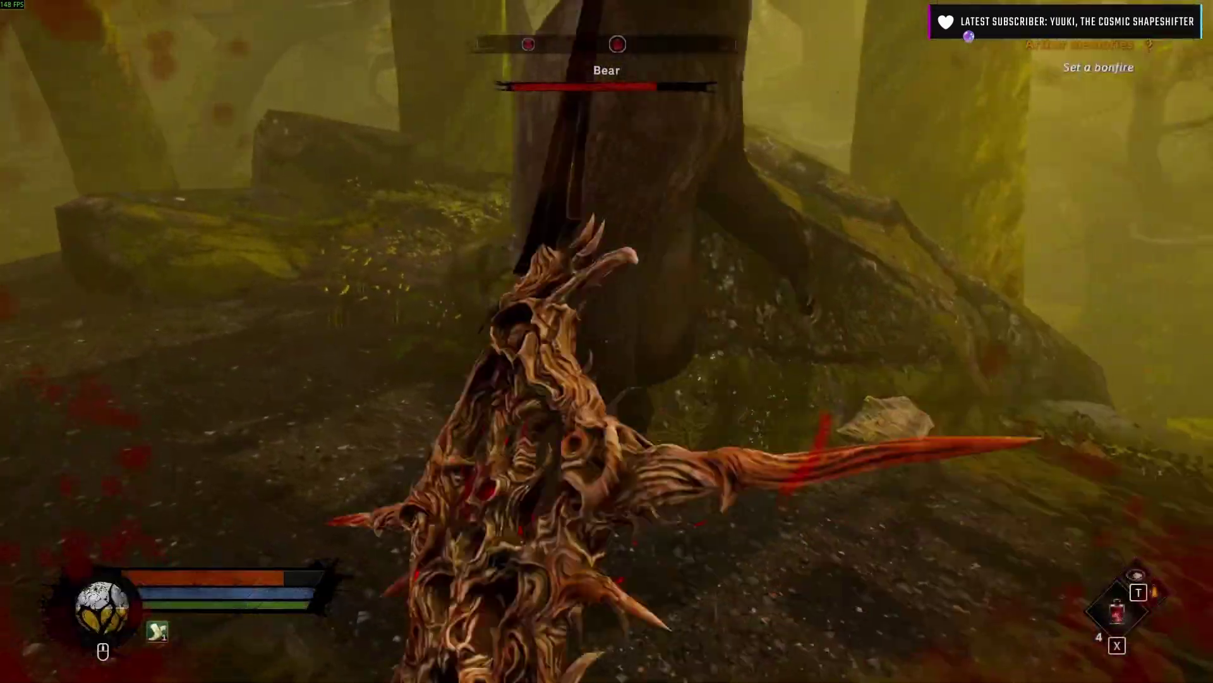
left_click(607, 341)
left_click(607, 341)
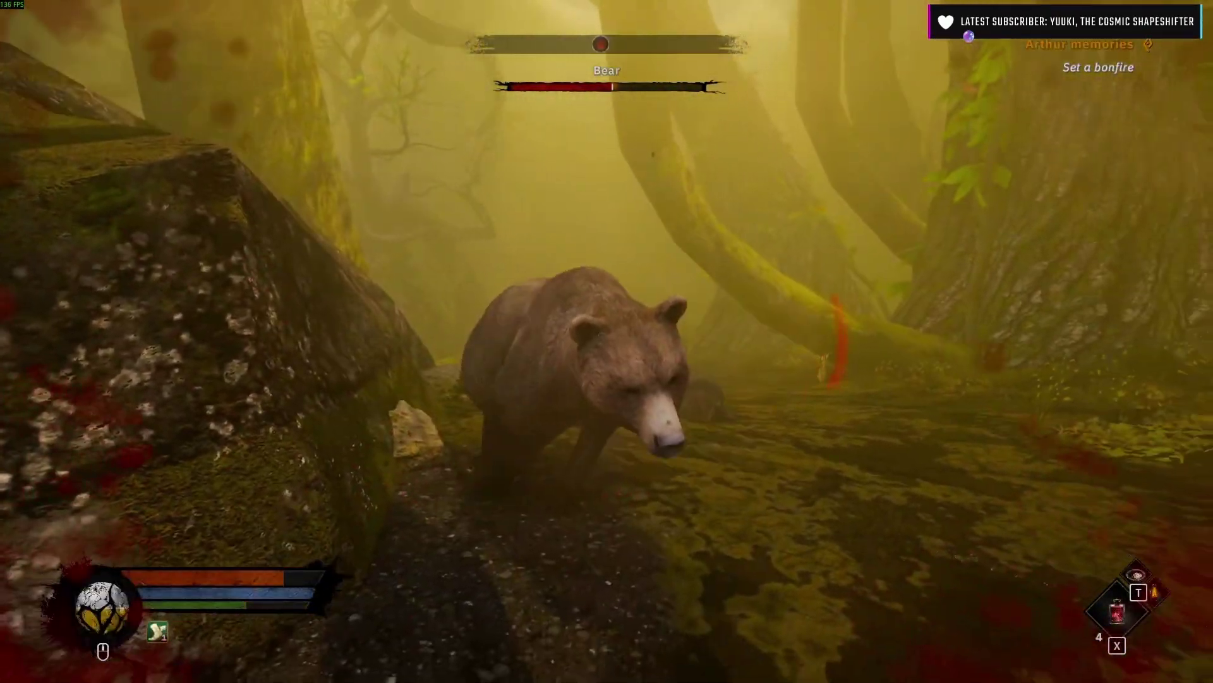
left_click(607, 342)
left_click(607, 342)
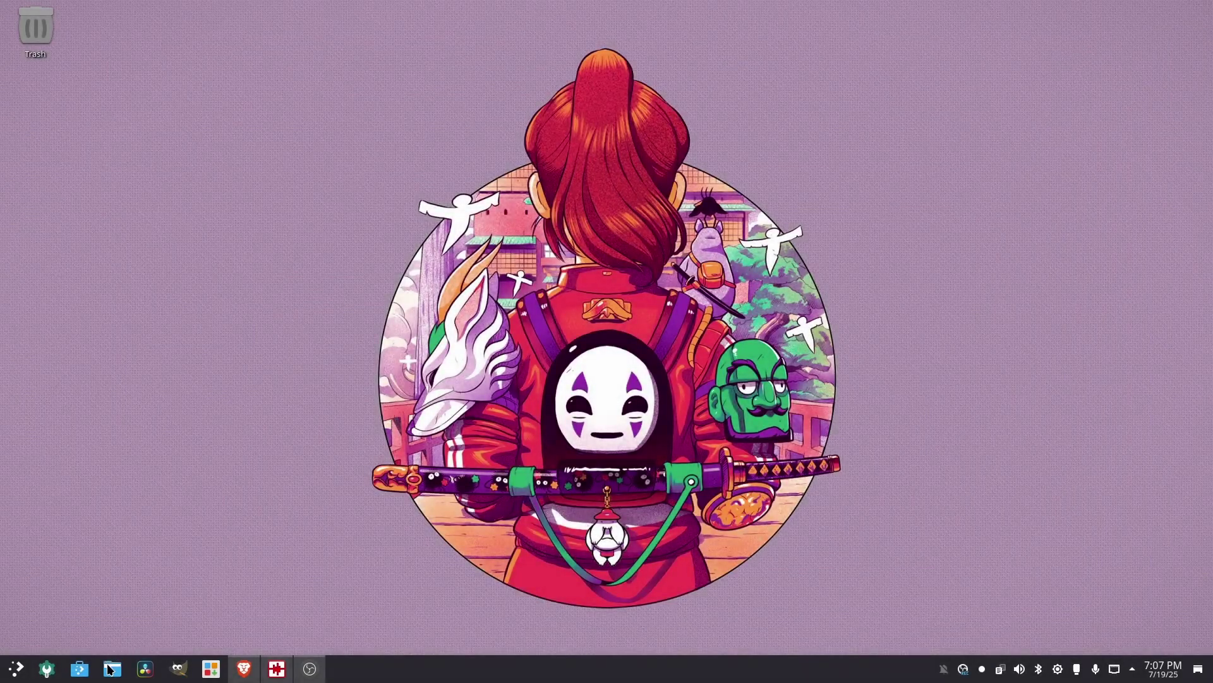
left_click(108, 669)
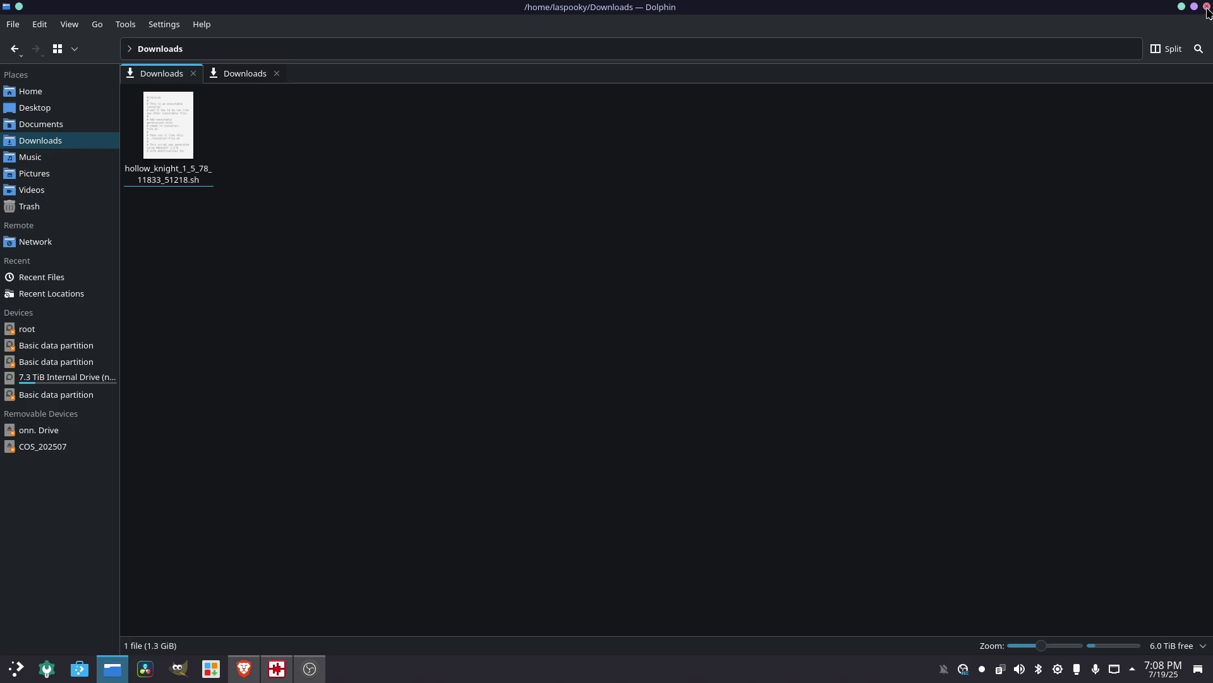
left_click(1207, 8)
Step: Open a maximized Ghostty window with enlarged terminal text
key("ctrl+alt+t")
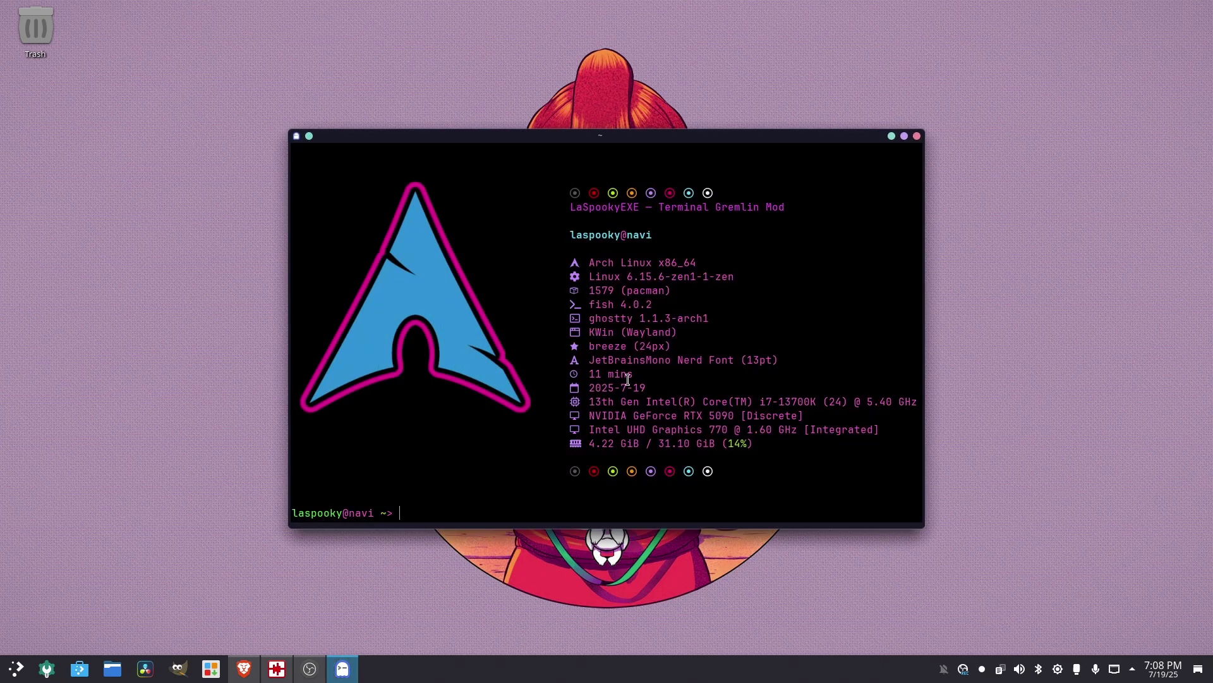
key("ctrl+equal")
key("ctrl+equal")
key("ctrl+equal")
key("ctrl+equal")
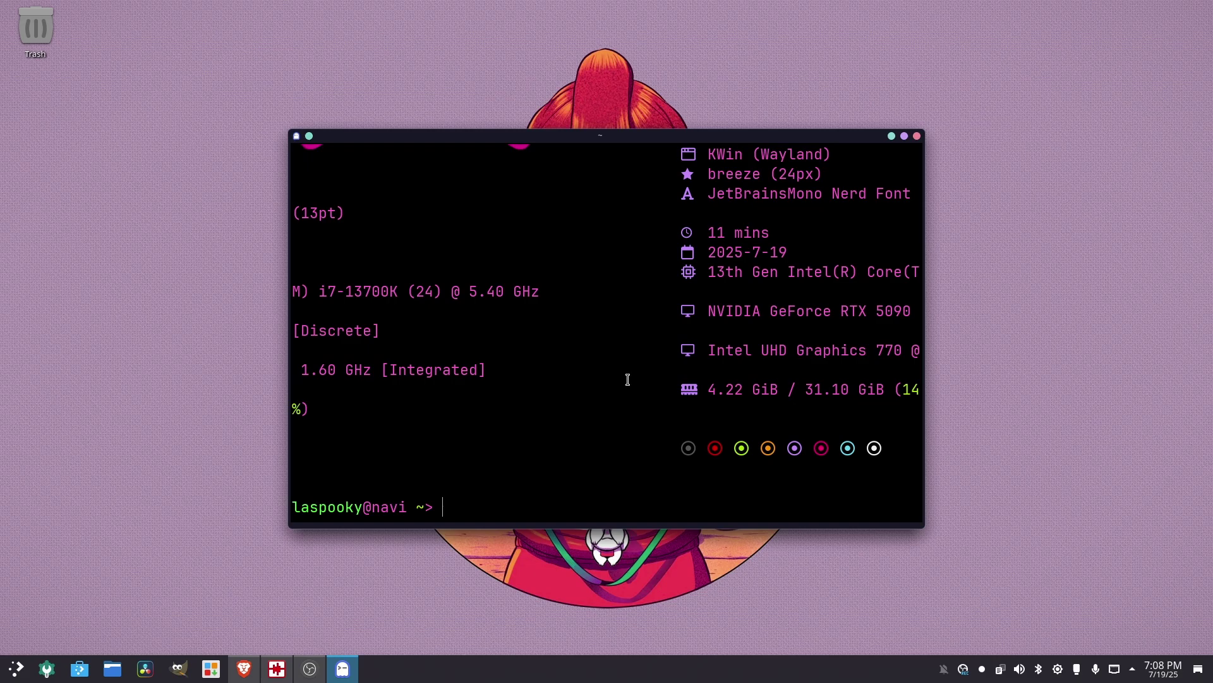
key("ctrl+minus")
key("ctrl+minus")
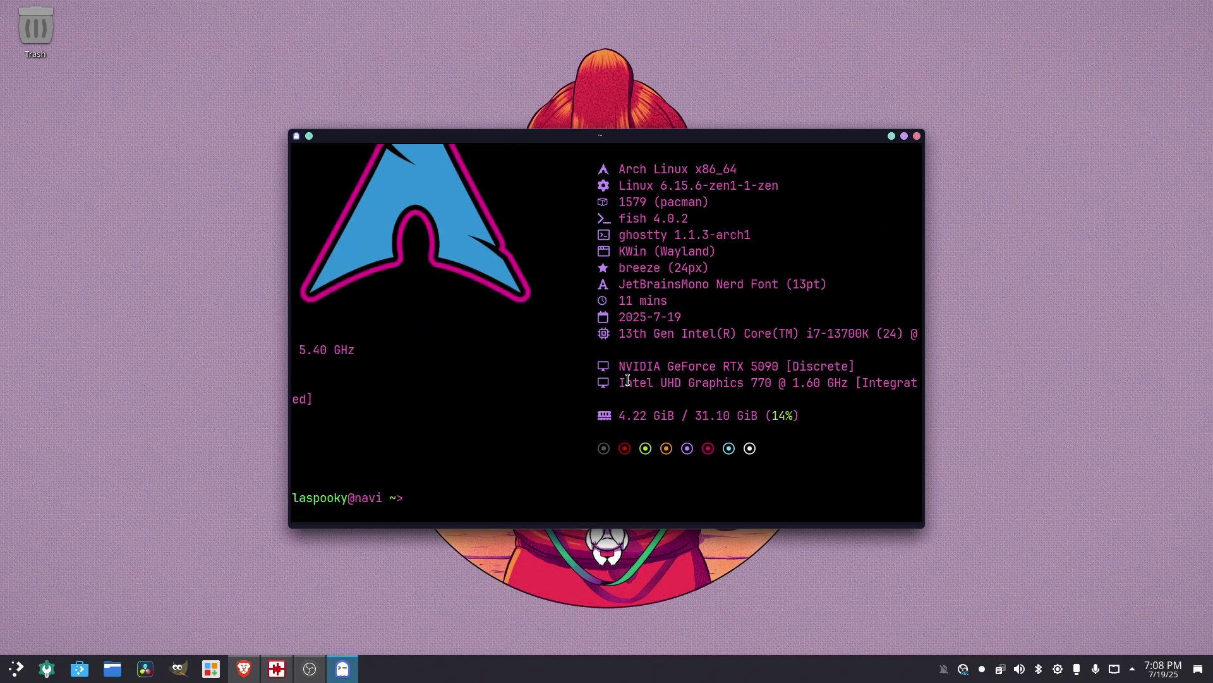
left_click(904, 135)
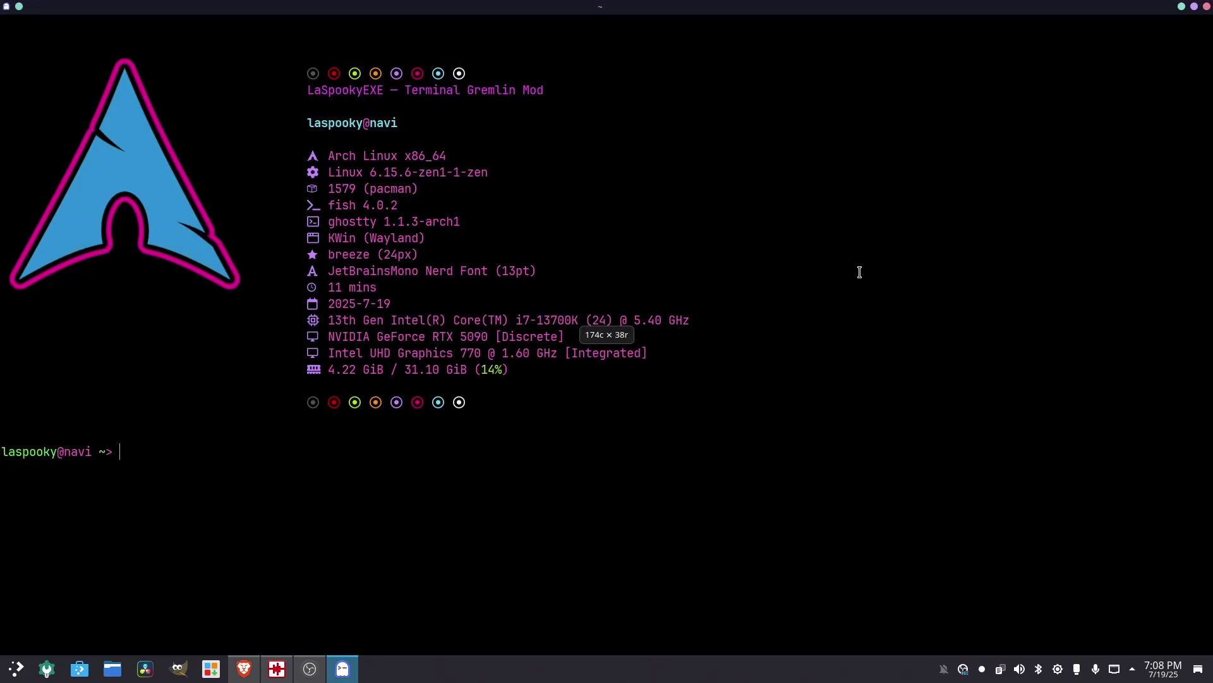
key("ctrl+plus")
key("ctrl+plus")
key("ctrl+plus")
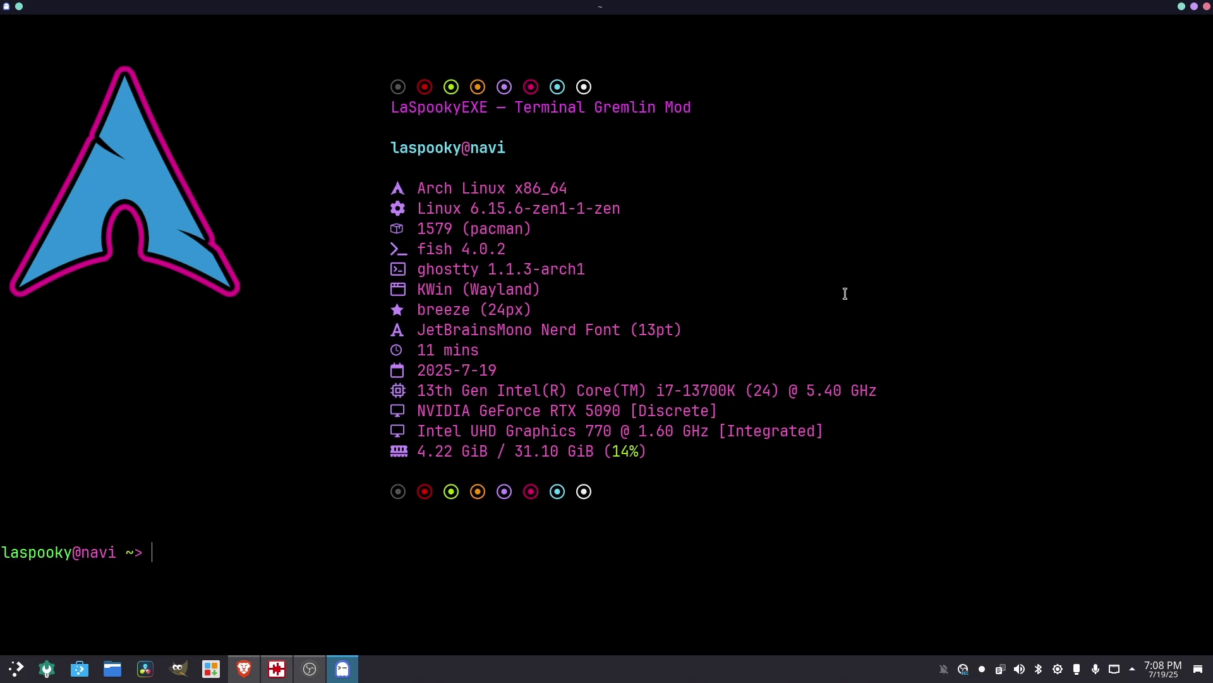
Step: Change into ~/Downloads with cd and type ls at the prompt
type("cd ~/Do")
key("BackSpace")
key("BackSpace")
type("Do")
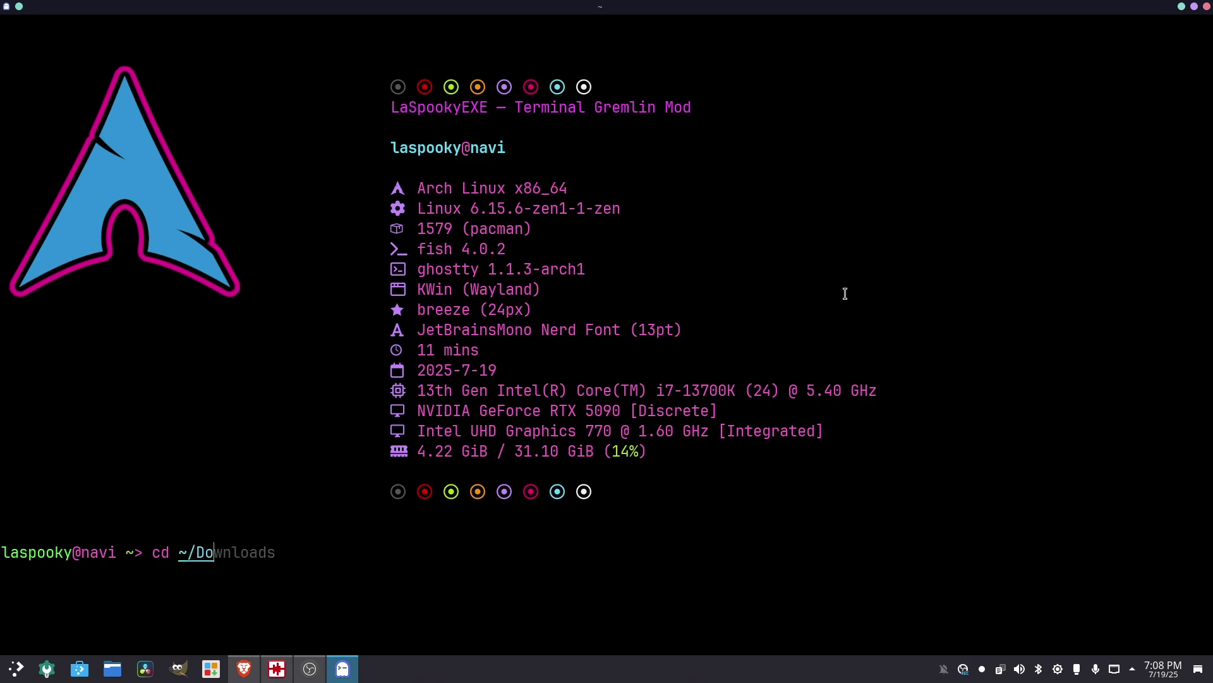
type("wnloads")
left_click_drag(167, 553, 190, 553)
left_click(192, 553)
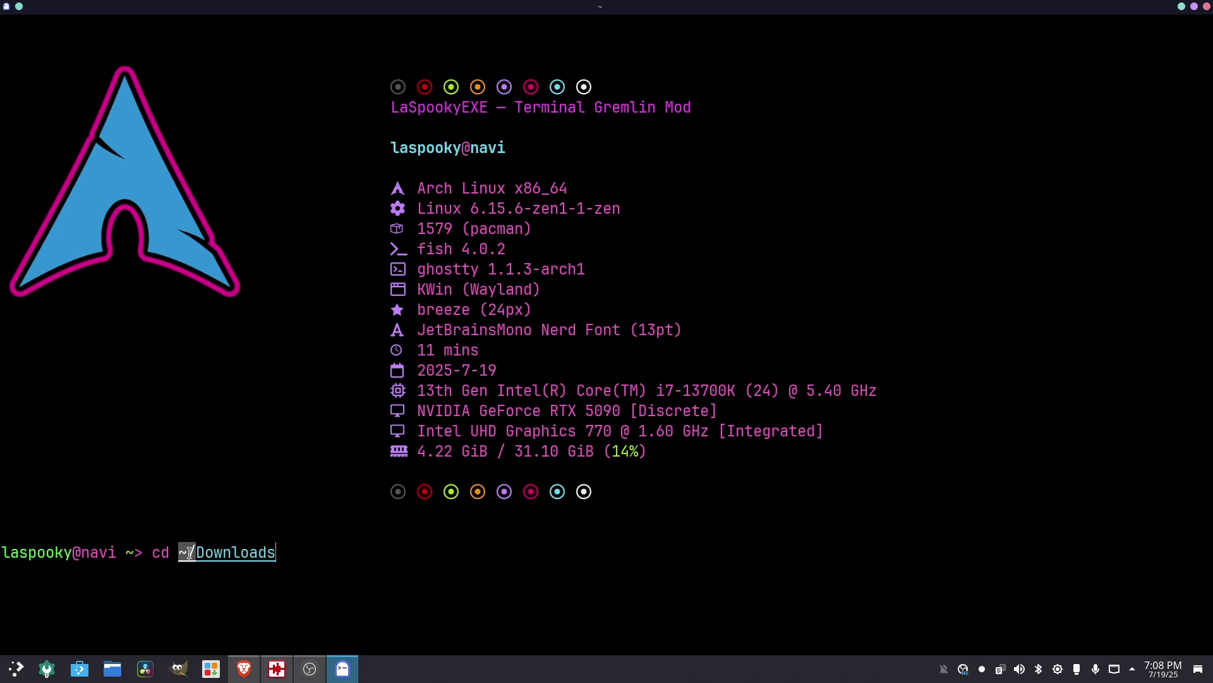
left_click(192, 553)
key("Return")
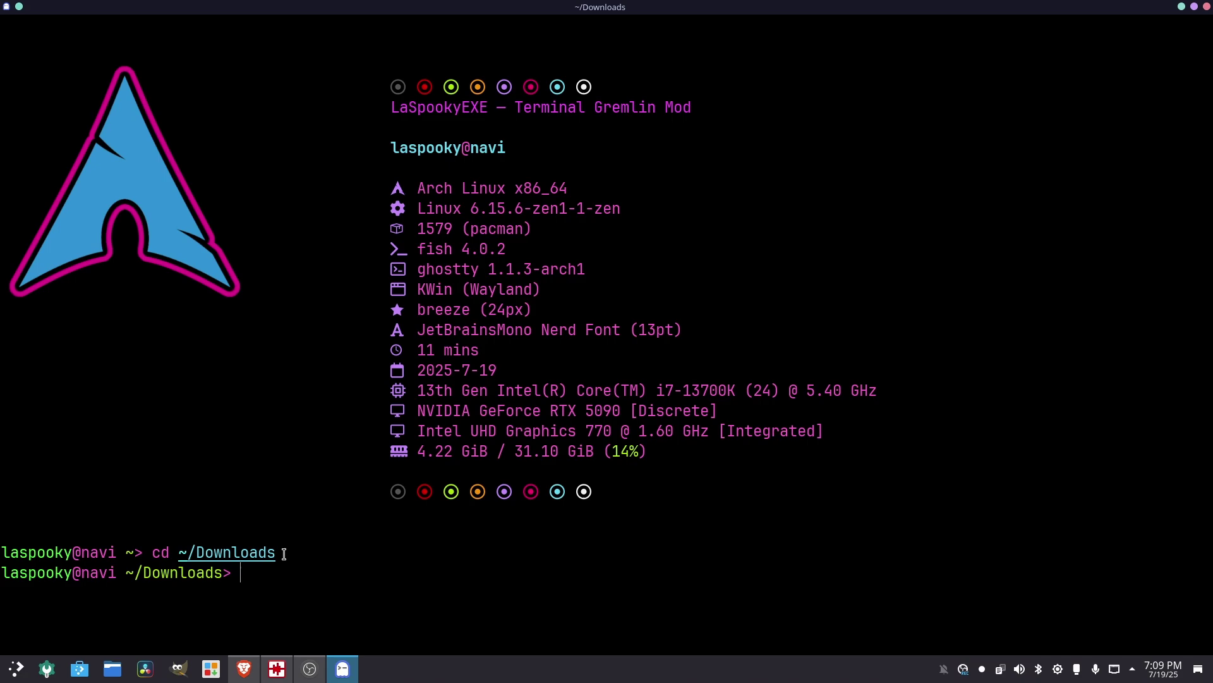
type("ls")
Step: List Downloads and copy the installer file name hollow_knight_1_5_78_11833_51218.sh
key("Return")
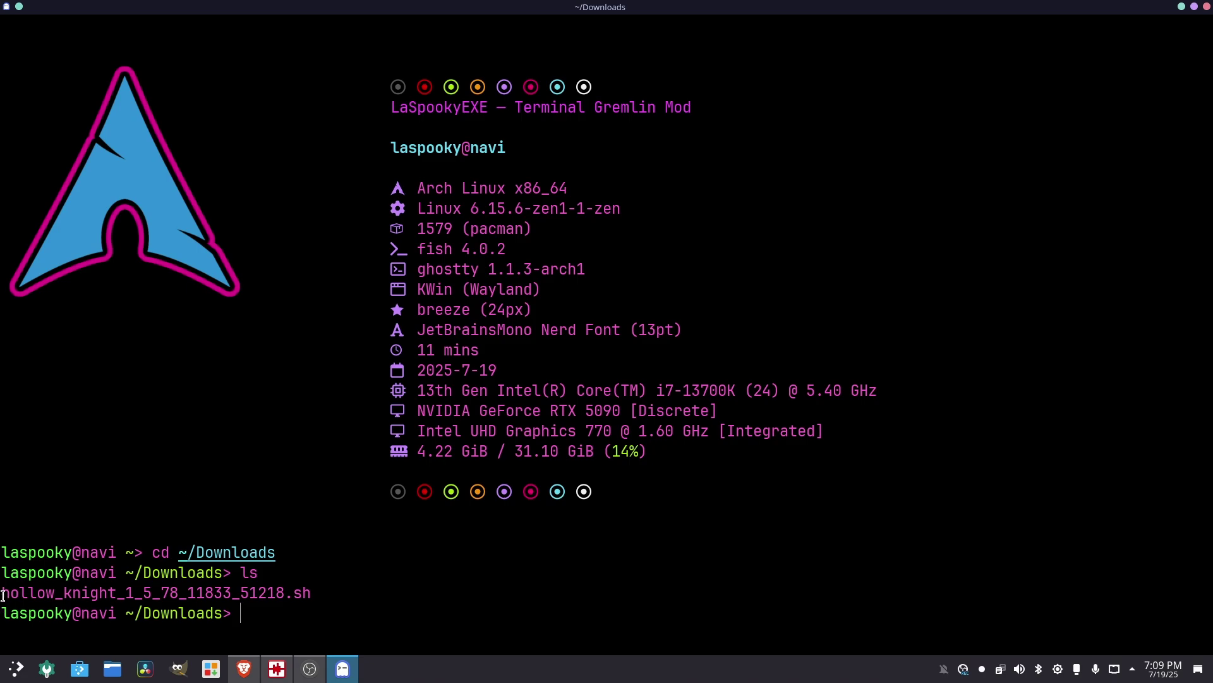
left_click_drag(2, 594, 303, 595)
right_click(302, 596)
left_click(351, 430)
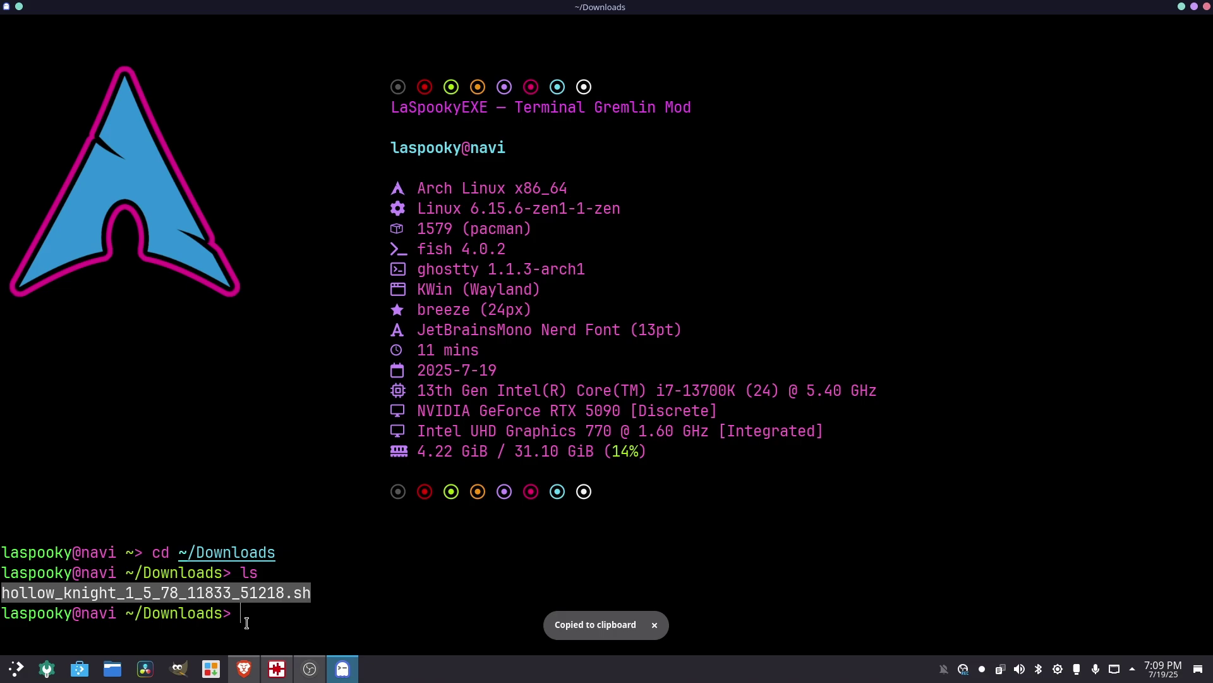
left_click(252, 623)
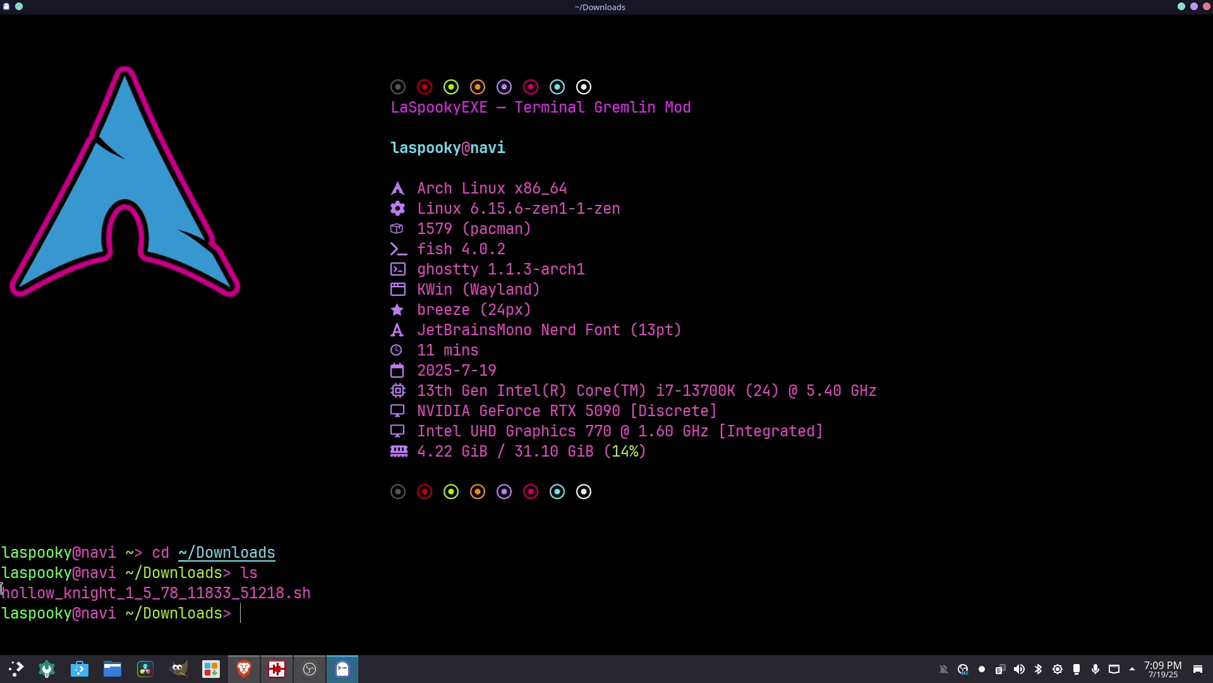
Step: Start the command chmod +x ./ at the prompt
double_click(297, 593)
left_click(284, 614)
type("chmo")
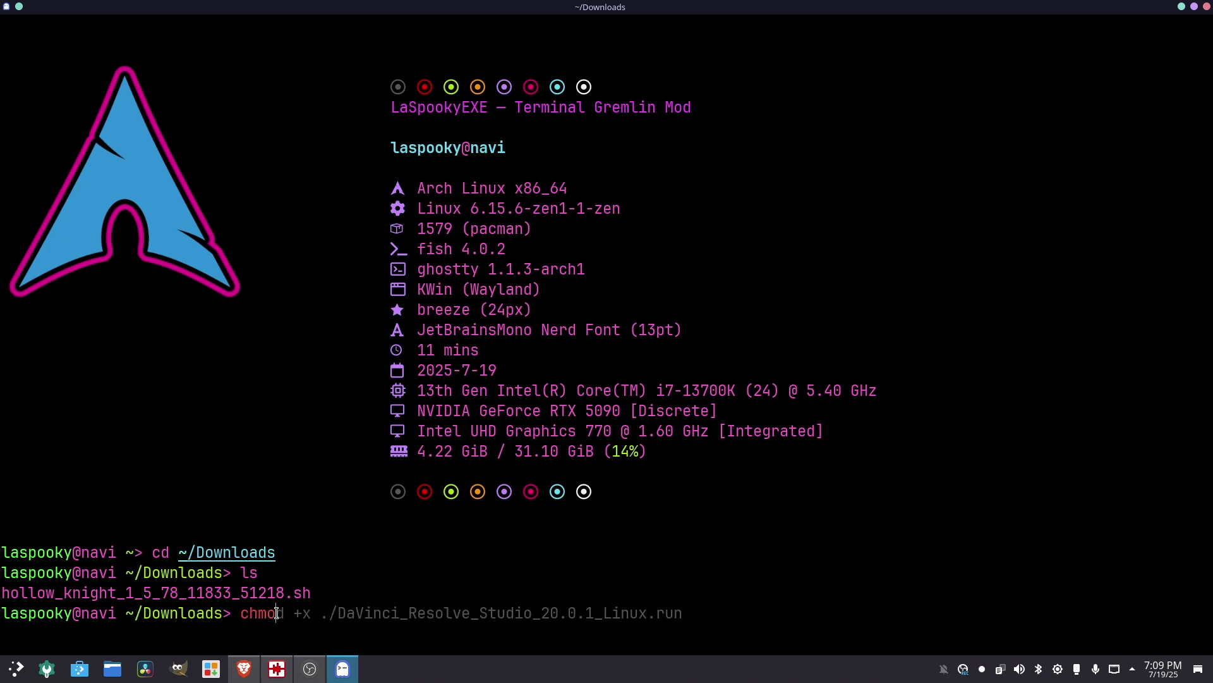
type("d +x ./")
Step: Tab-complete hollow_knight_1_5_78_11833_51218.sh after chmod +x ./ and run it
key("Tab")
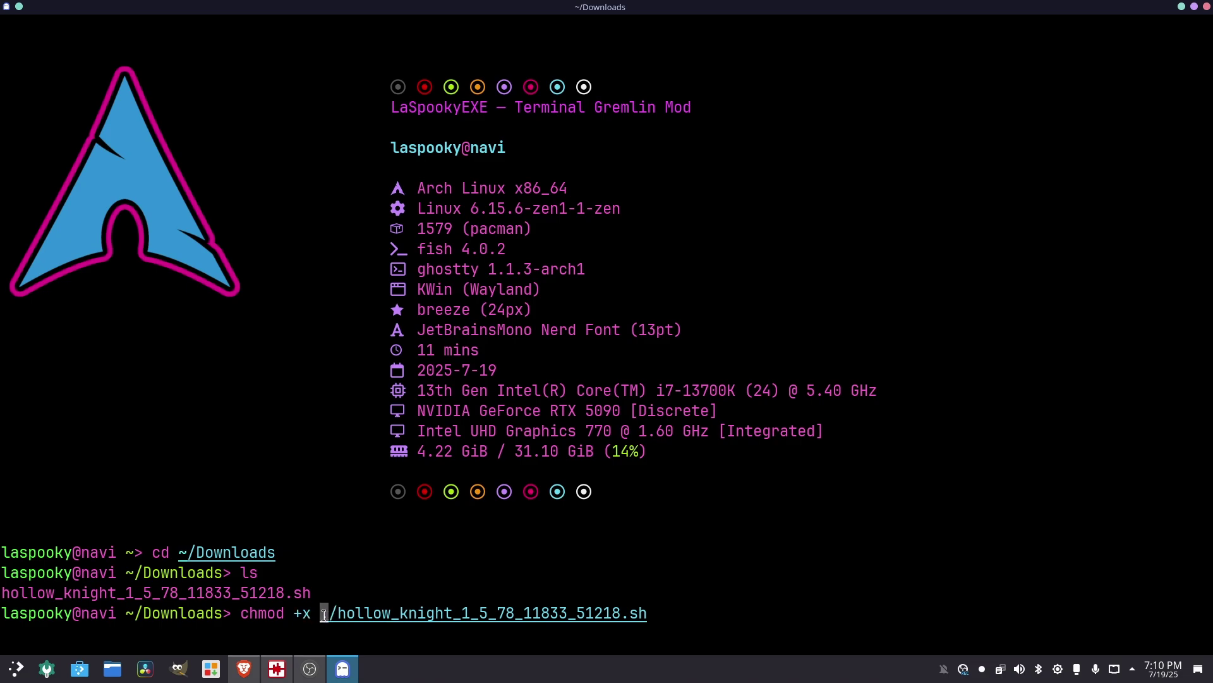
left_click_drag(324, 617, 323, 617)
left_click(340, 612)
left_click_drag(2, 592, 304, 593)
left_click(651, 589)
key("Return")
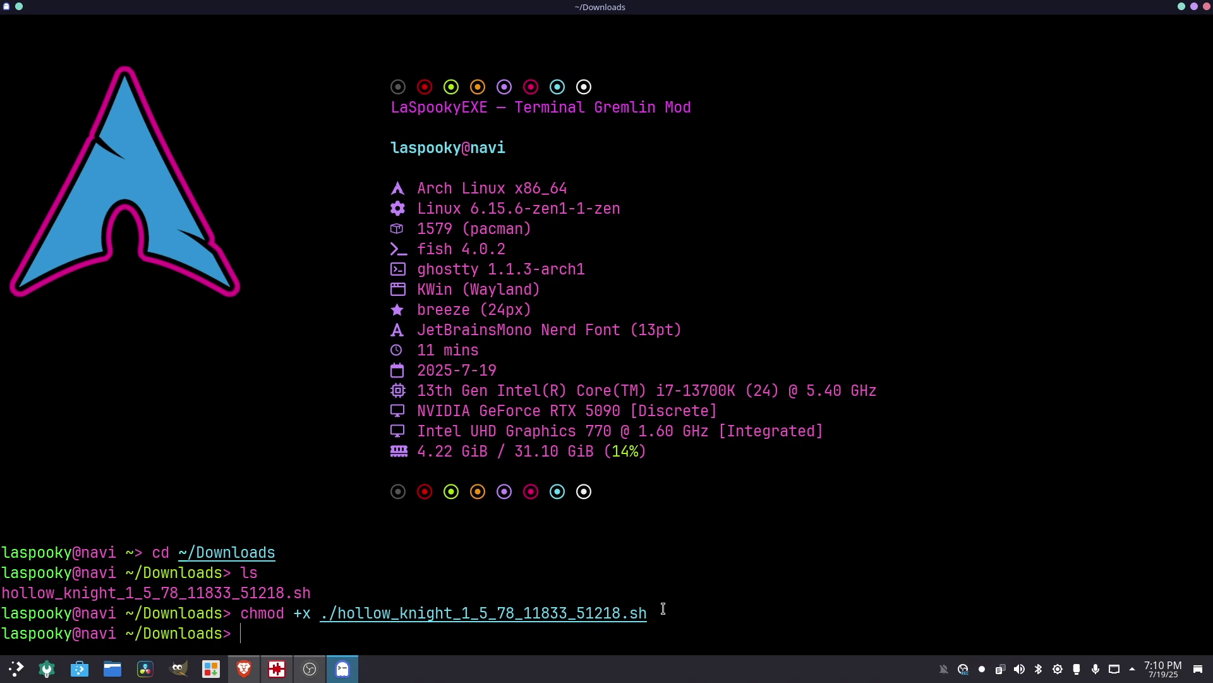
Step: Re-list Downloads and copy the executable installer's file name, dismissing an error
type("ls")
key("Return")
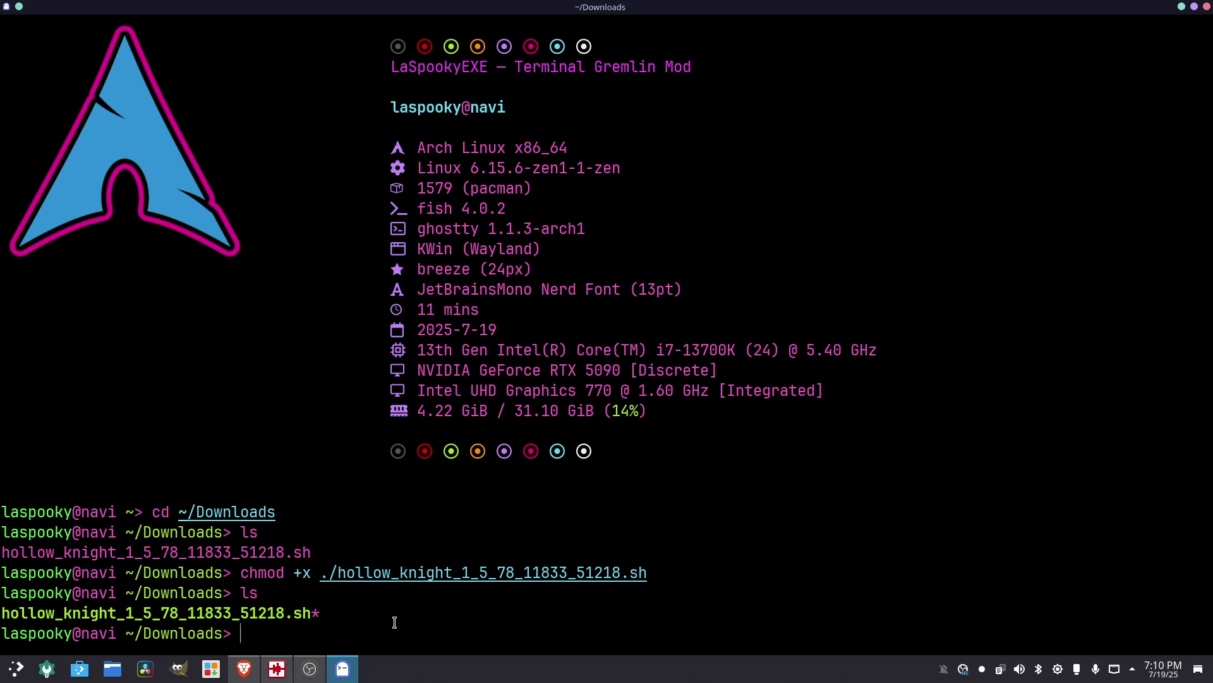
type(".")
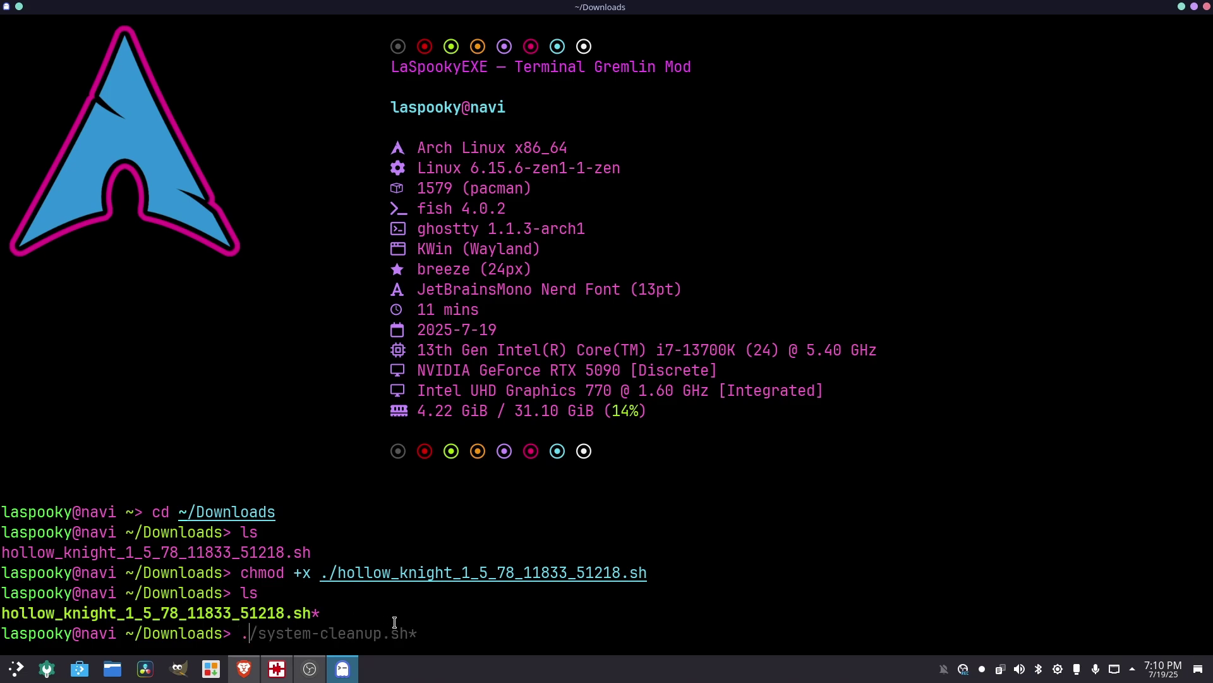
type("/")
left_click_drag(2, 613, 316, 613)
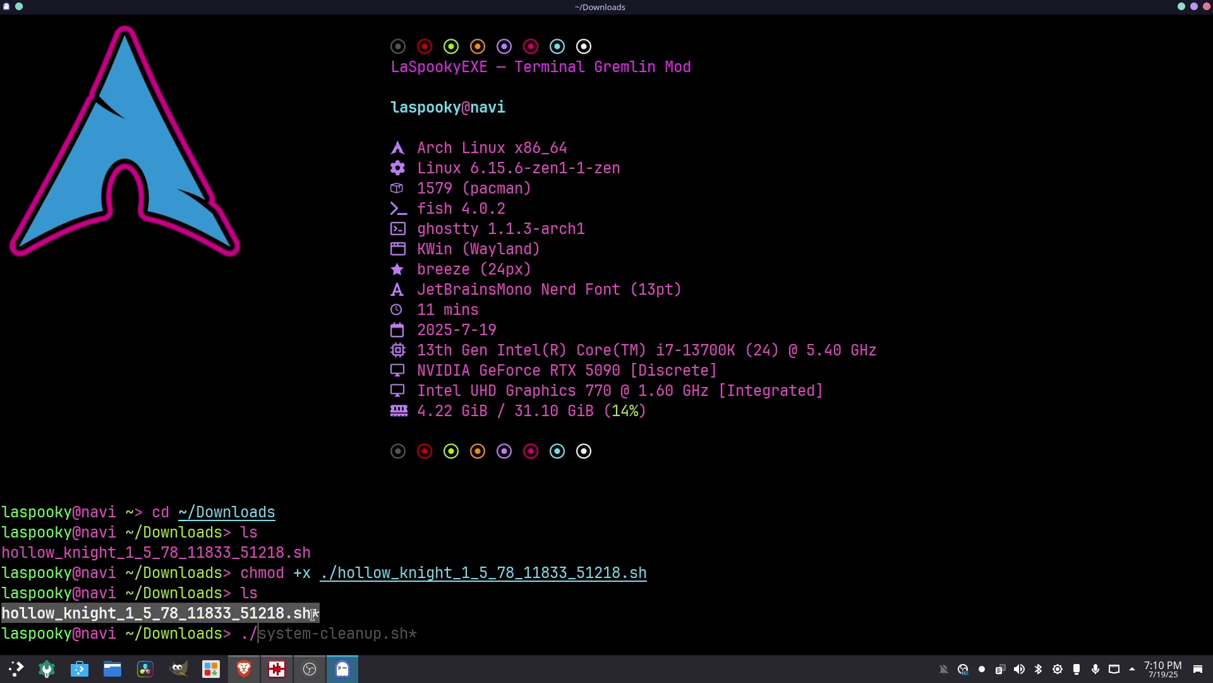
right_click(316, 613)
left_click(364, 452)
left_click(282, 639, "ctrl")
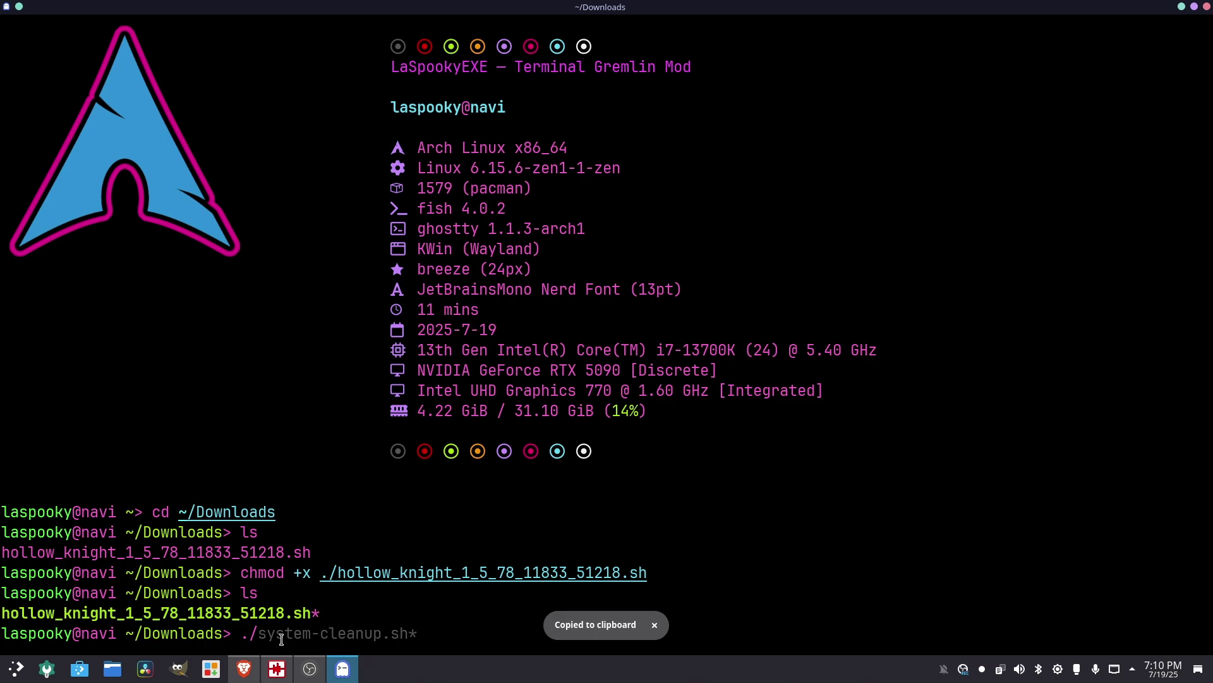
left_click(741, 354)
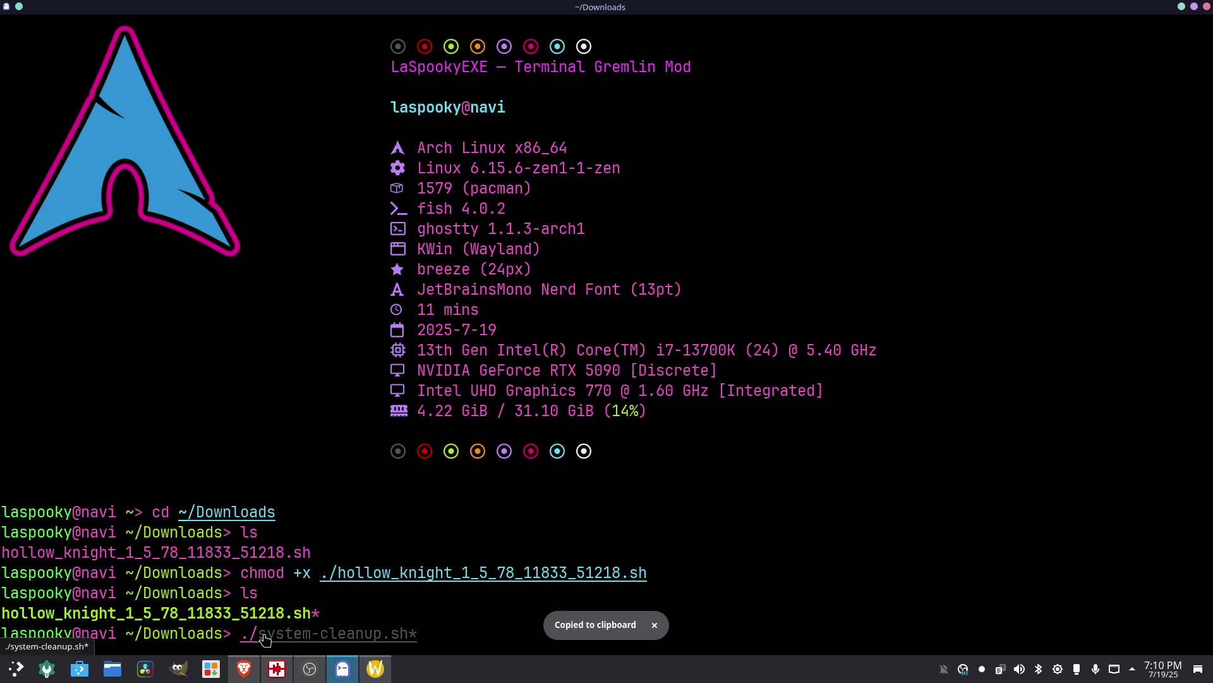
Step: Run ./hollow_knight_1_5_78_11833_51218.sh by pasting the name after ./
type("./")
key("ctrl+shift+v")
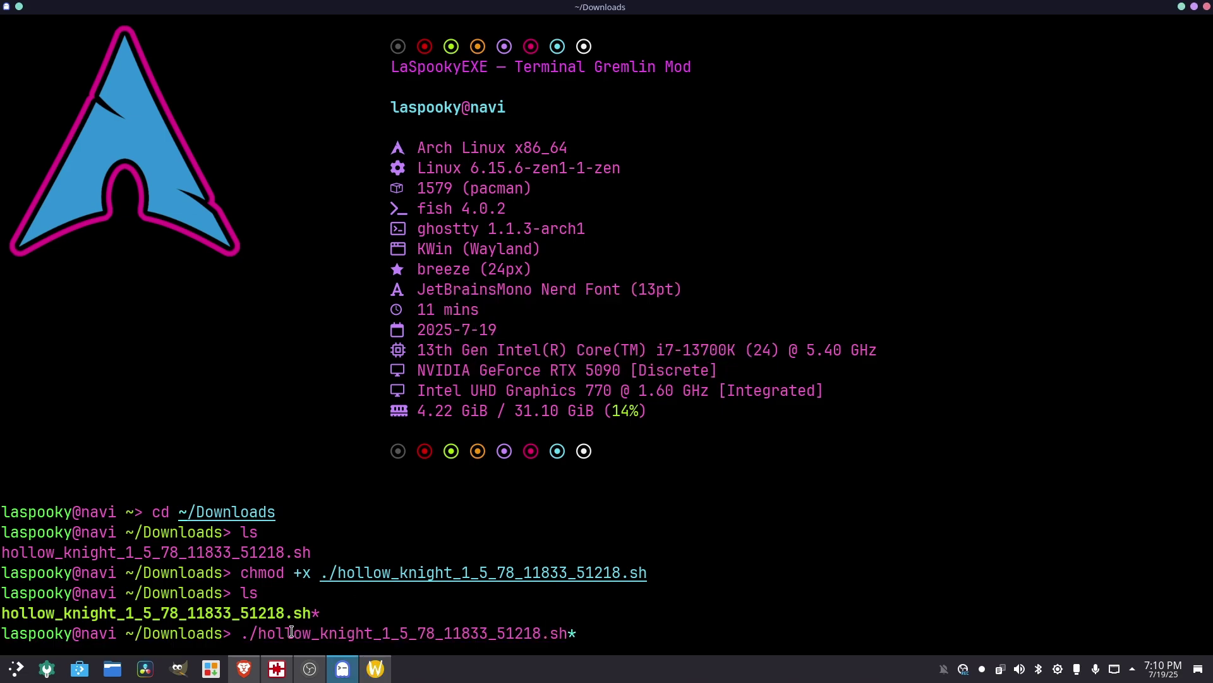
key("Return")
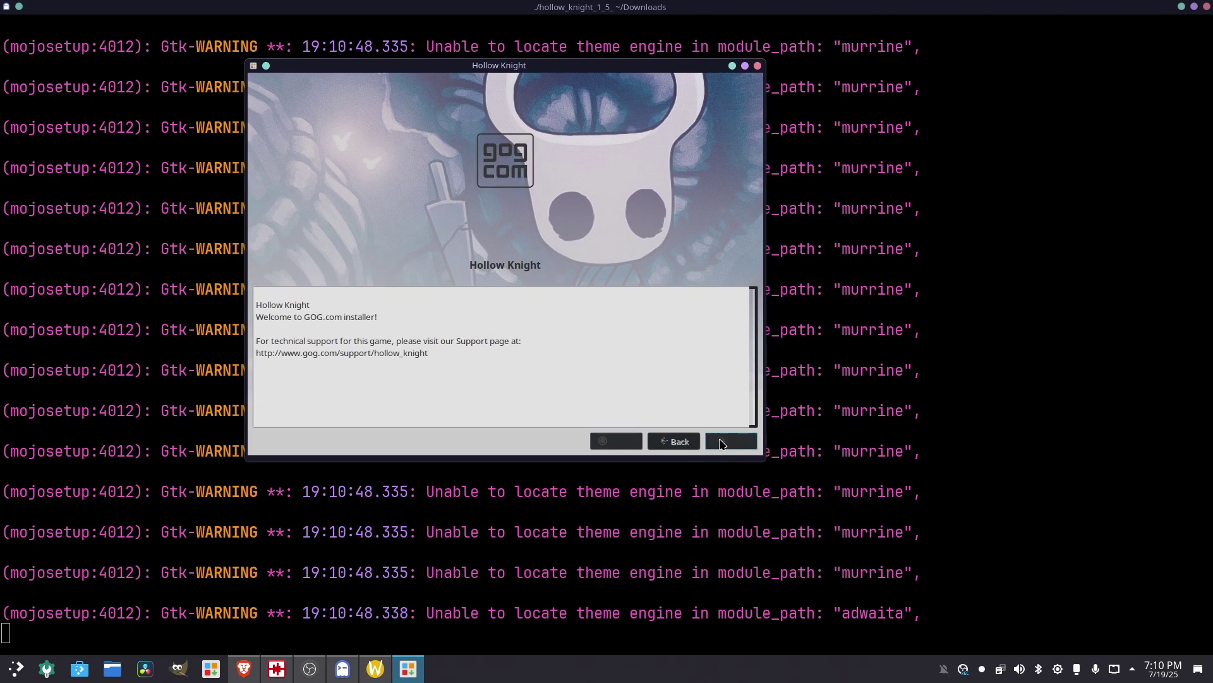
Step: Go past the welcome page and scroll through the EULA to the accept prompt
left_click(722, 444)
scroll(463, 331, "down", 15)
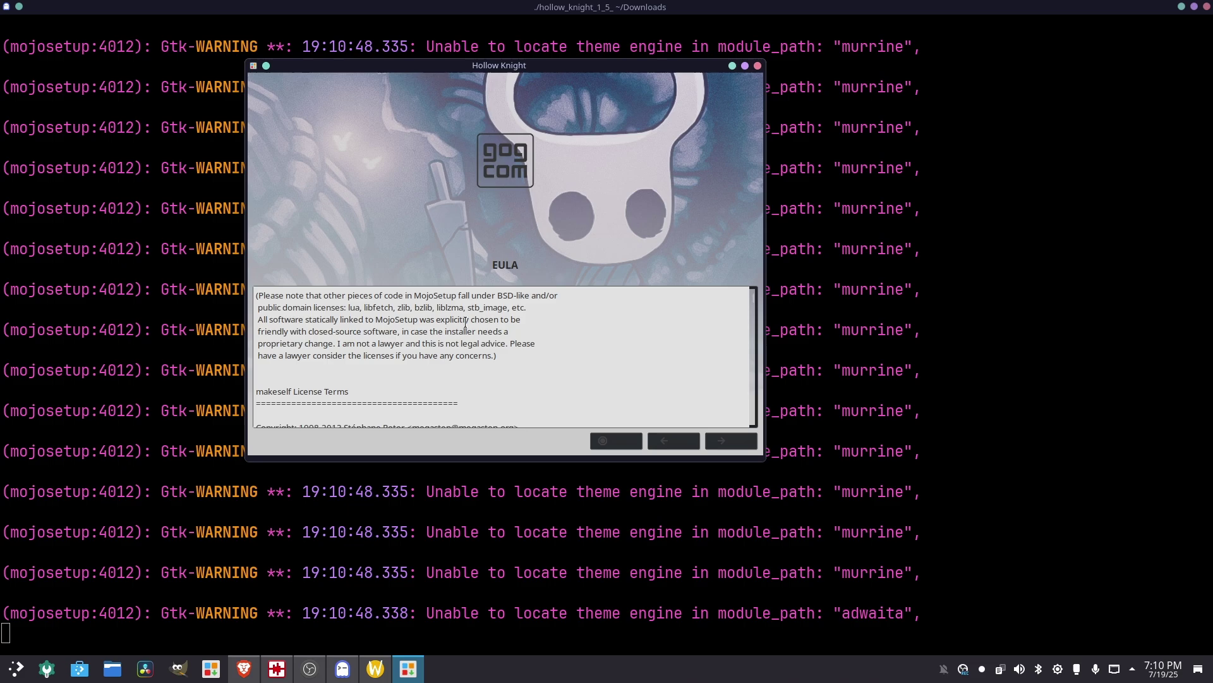
scroll(463, 331, "down", 15)
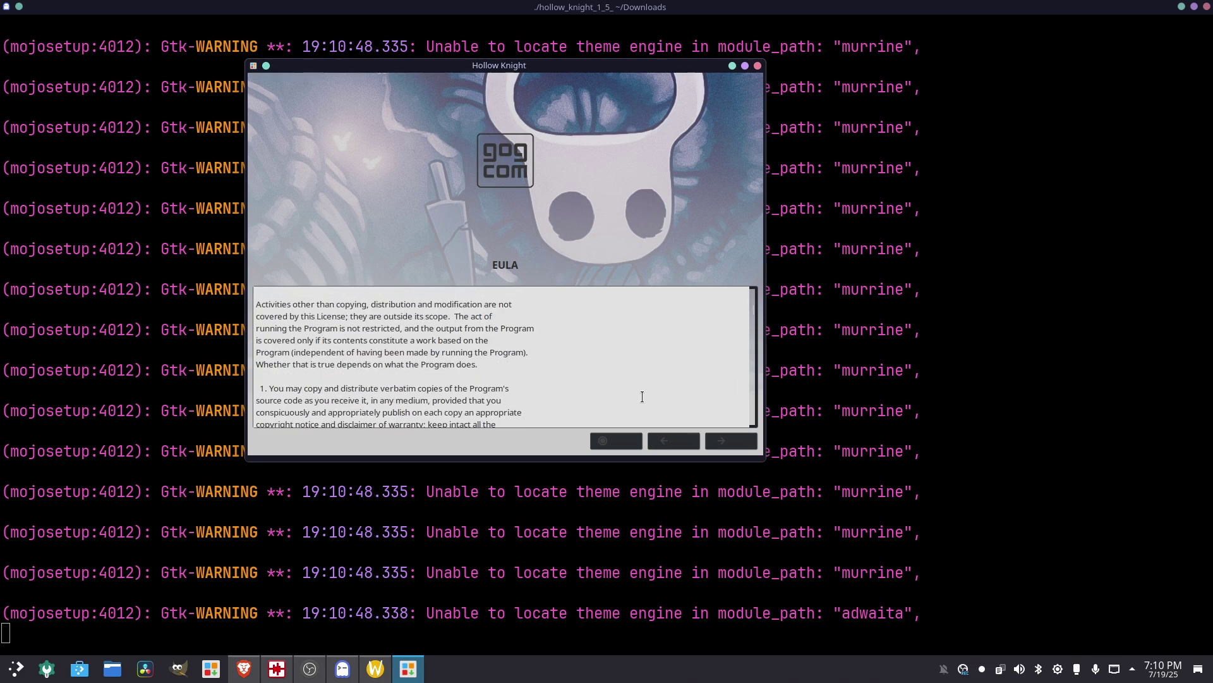
left_click(739, 444)
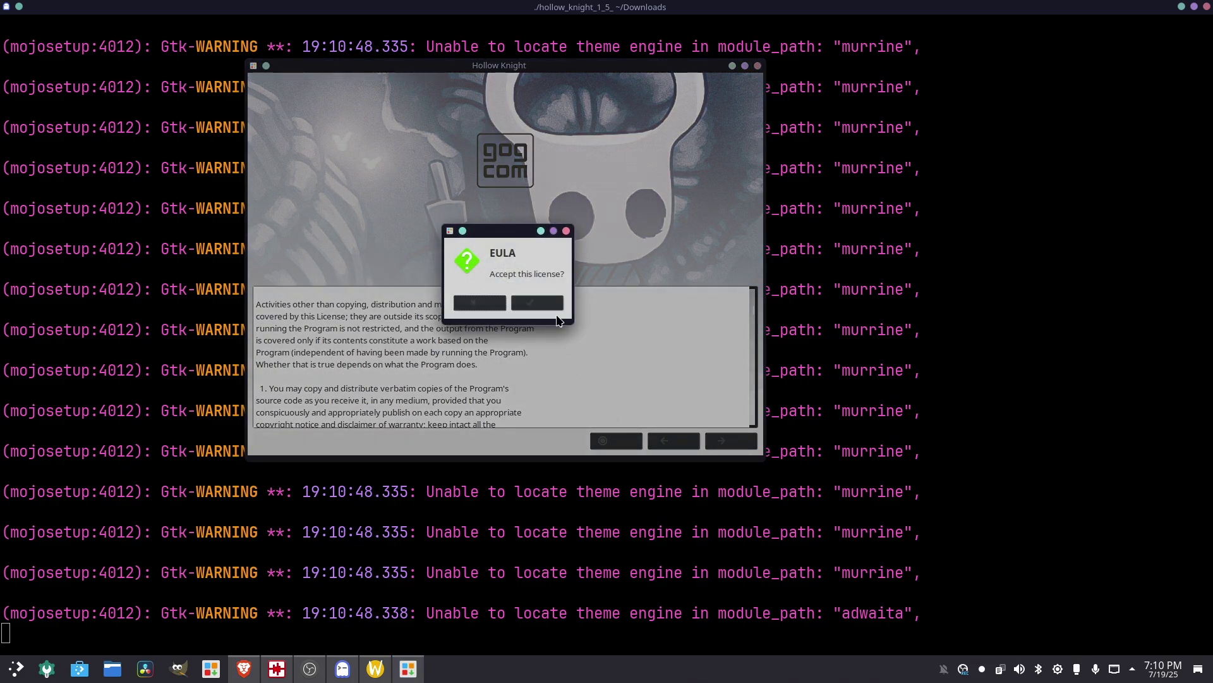
Step: Accept the EULA, choose Downloads as the install folder, and begin installing Hollow Knight
left_click(534, 302)
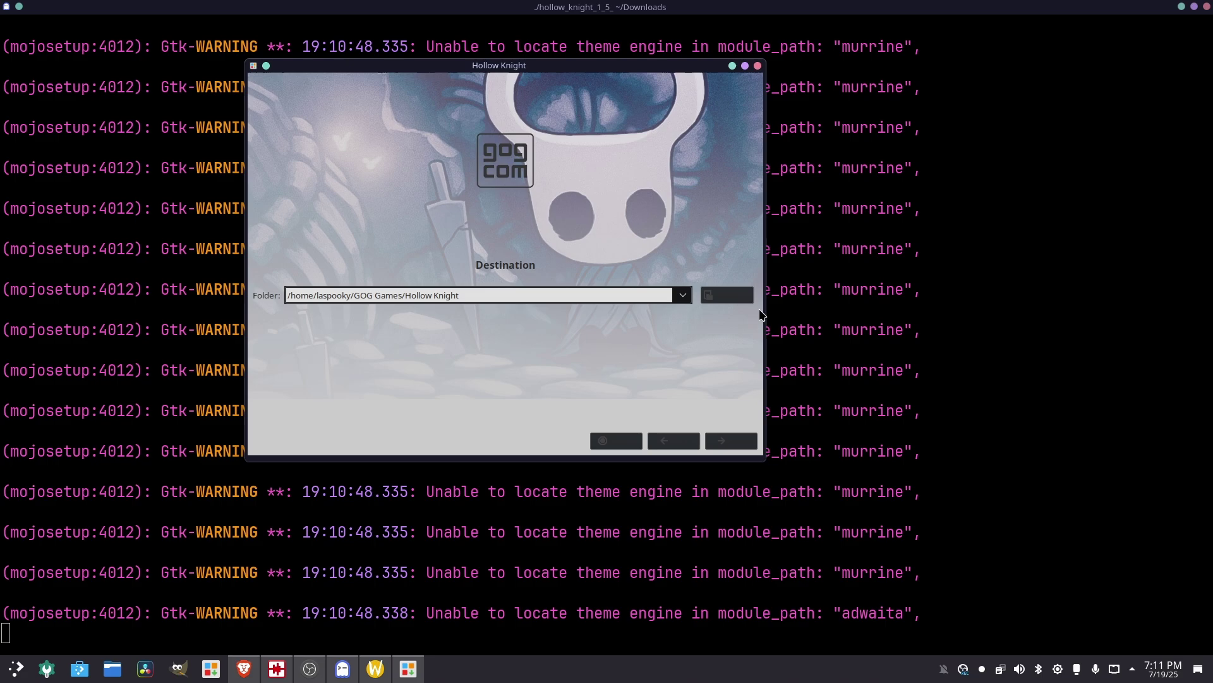
left_click(676, 302)
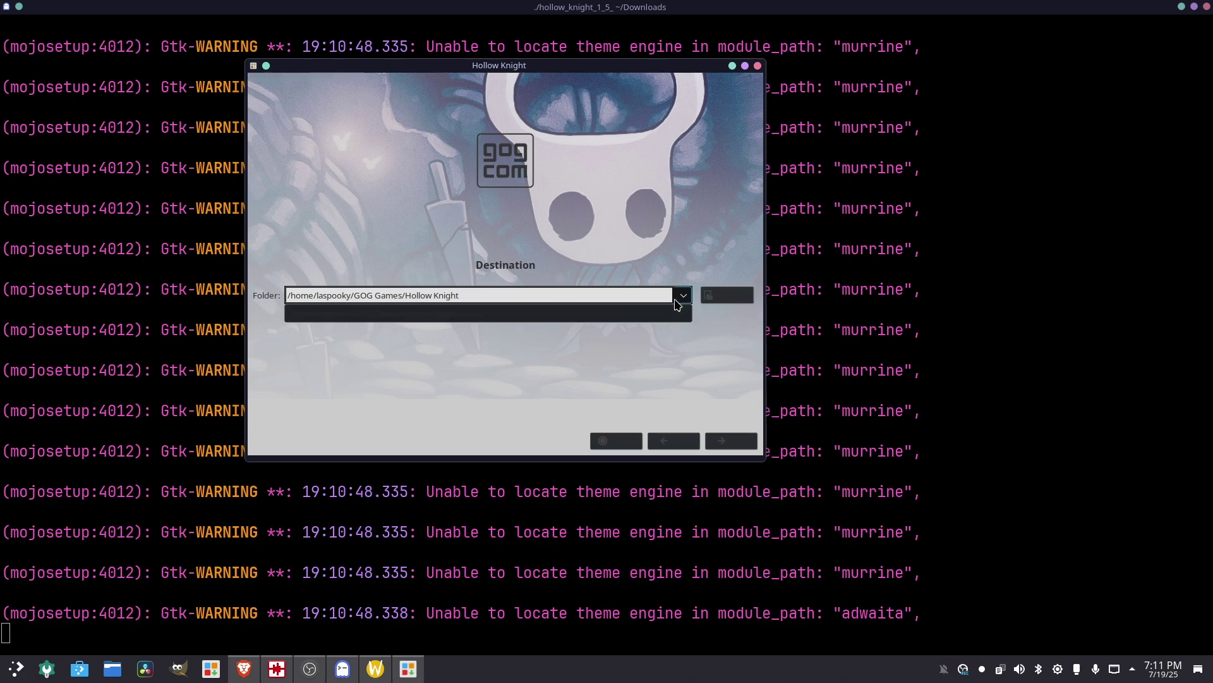
left_click(713, 292)
left_click(711, 290)
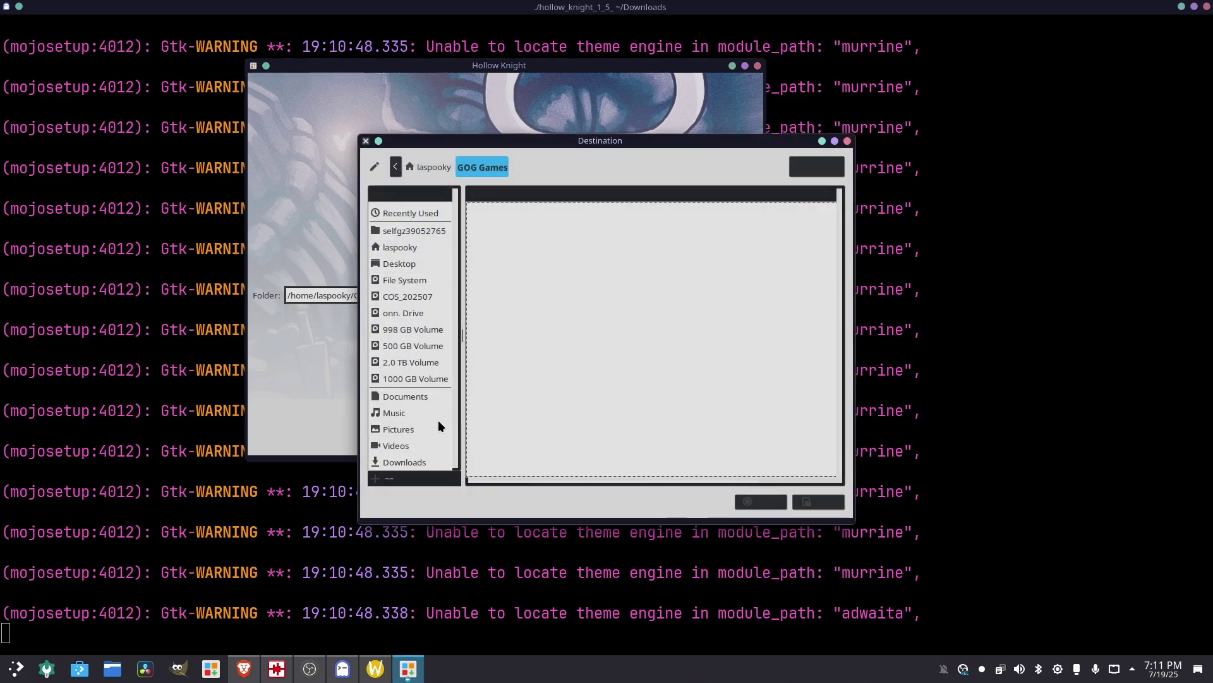
left_click(421, 461)
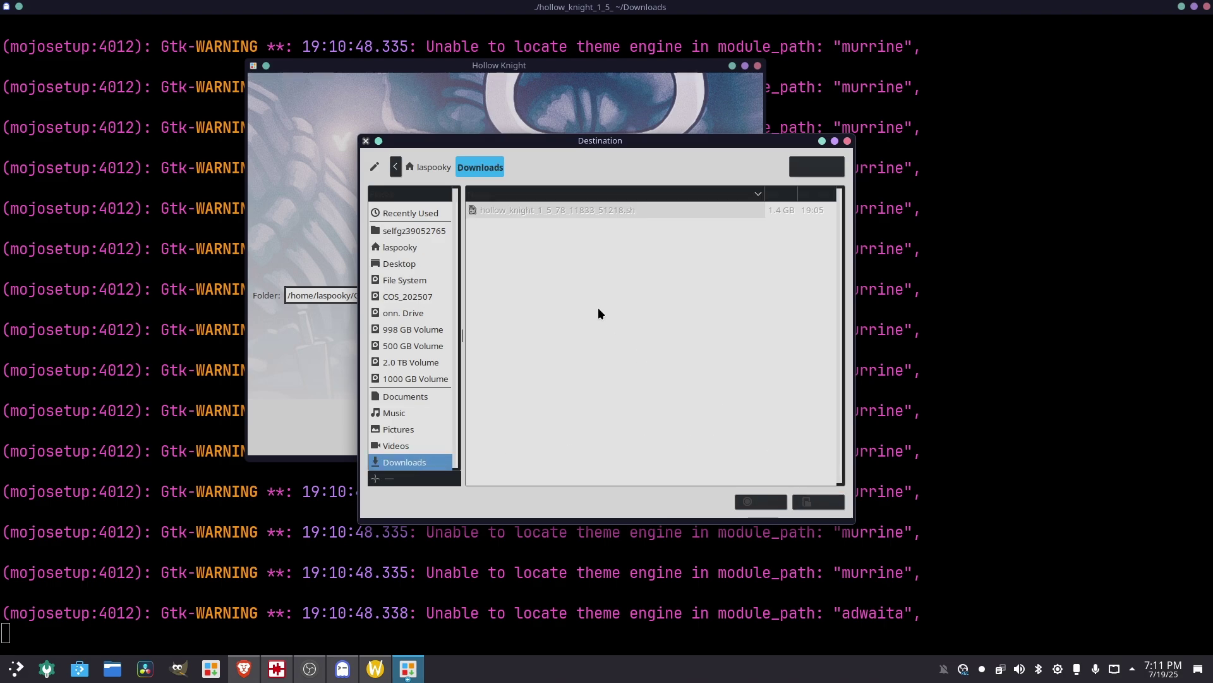
right_click(579, 276)
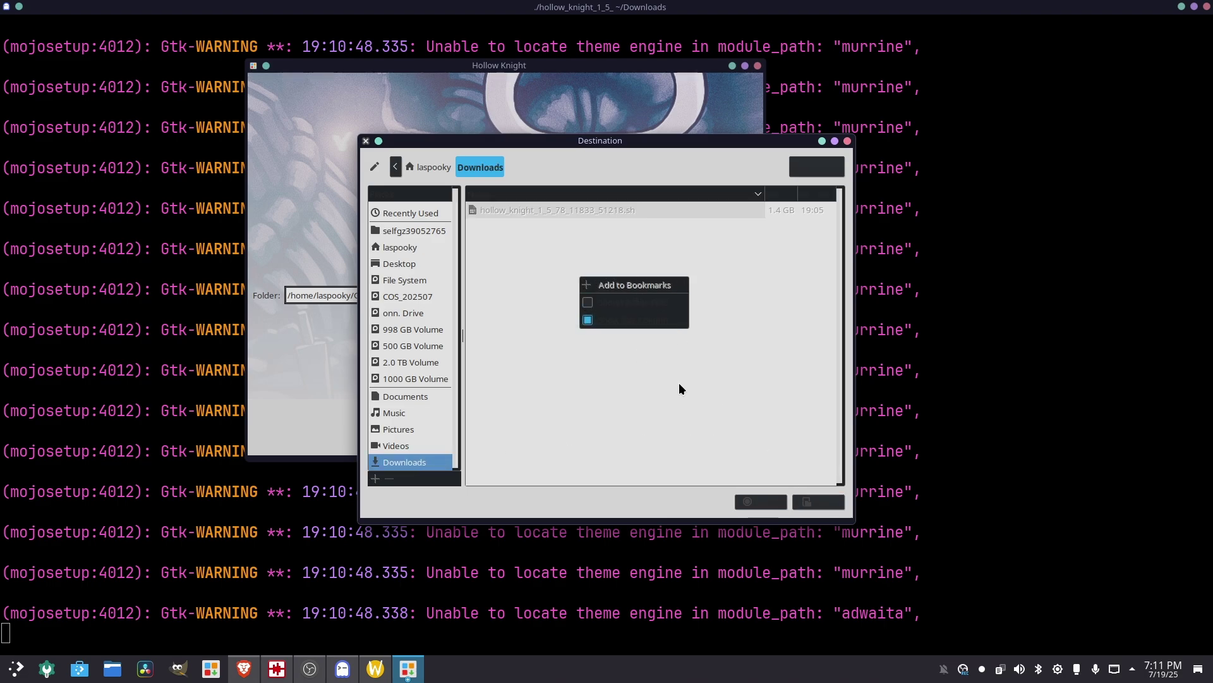
left_click(653, 387)
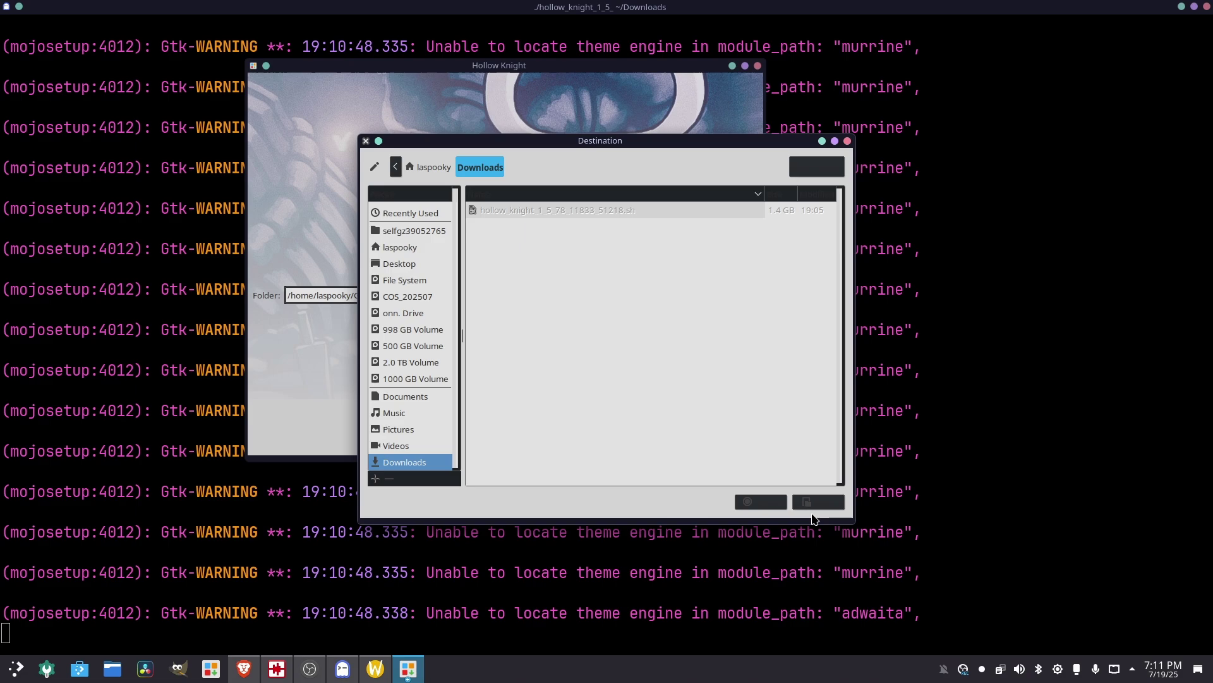
left_click(814, 506)
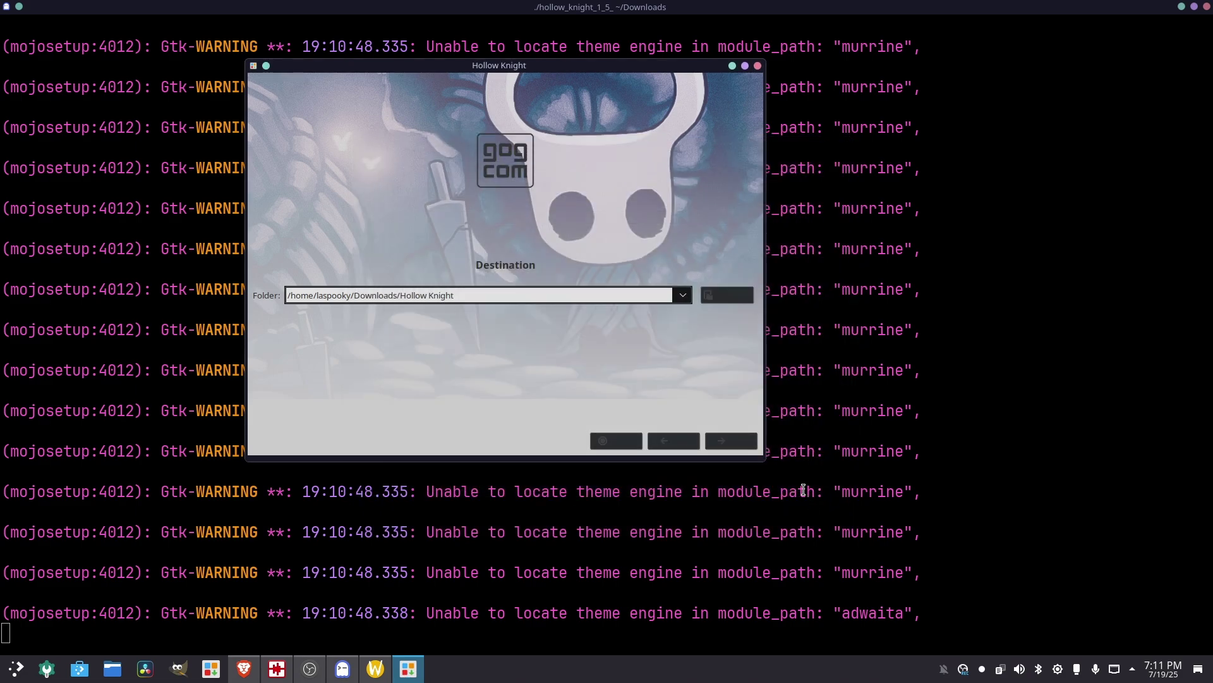
left_click(737, 441)
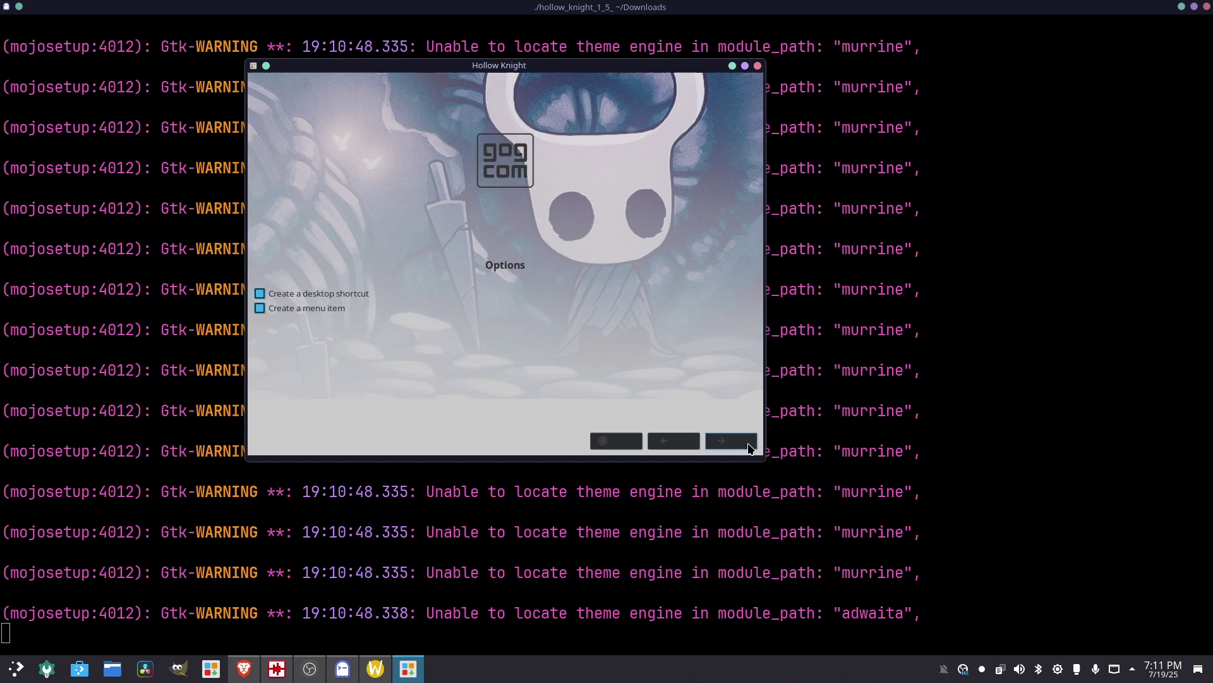
left_click(750, 447)
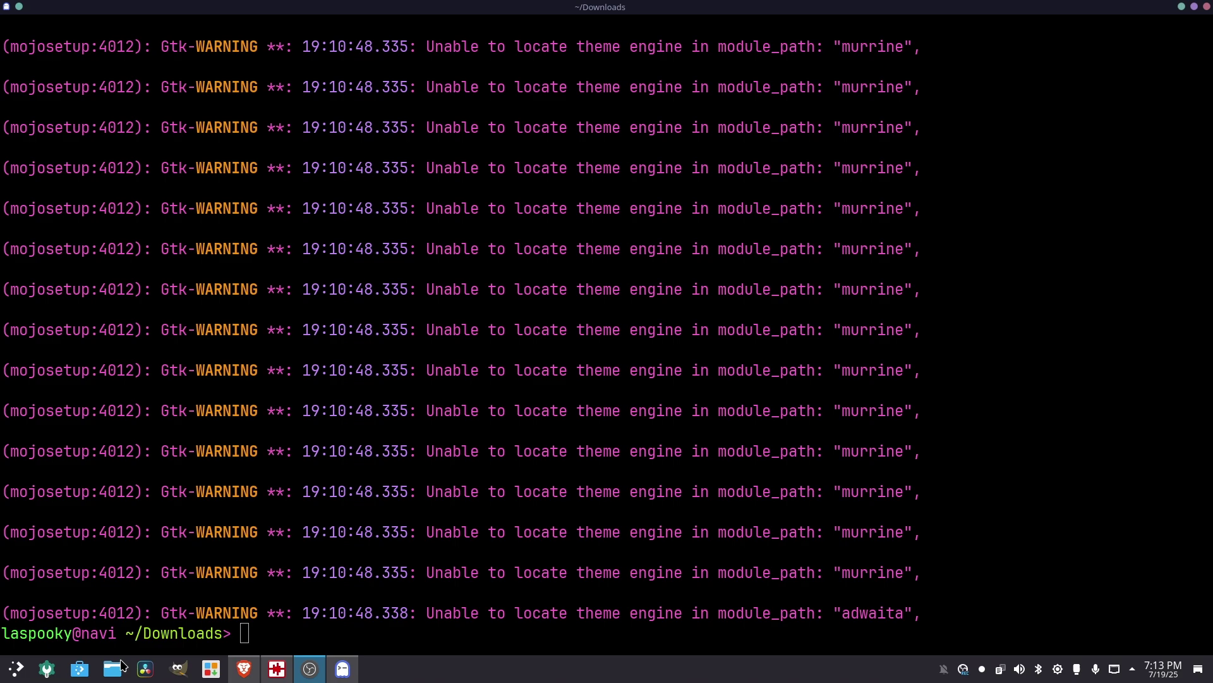
Step: Open the Downloads/Hollow Knight folder in Dolphin
left_click(120, 667)
left_click(40, 141)
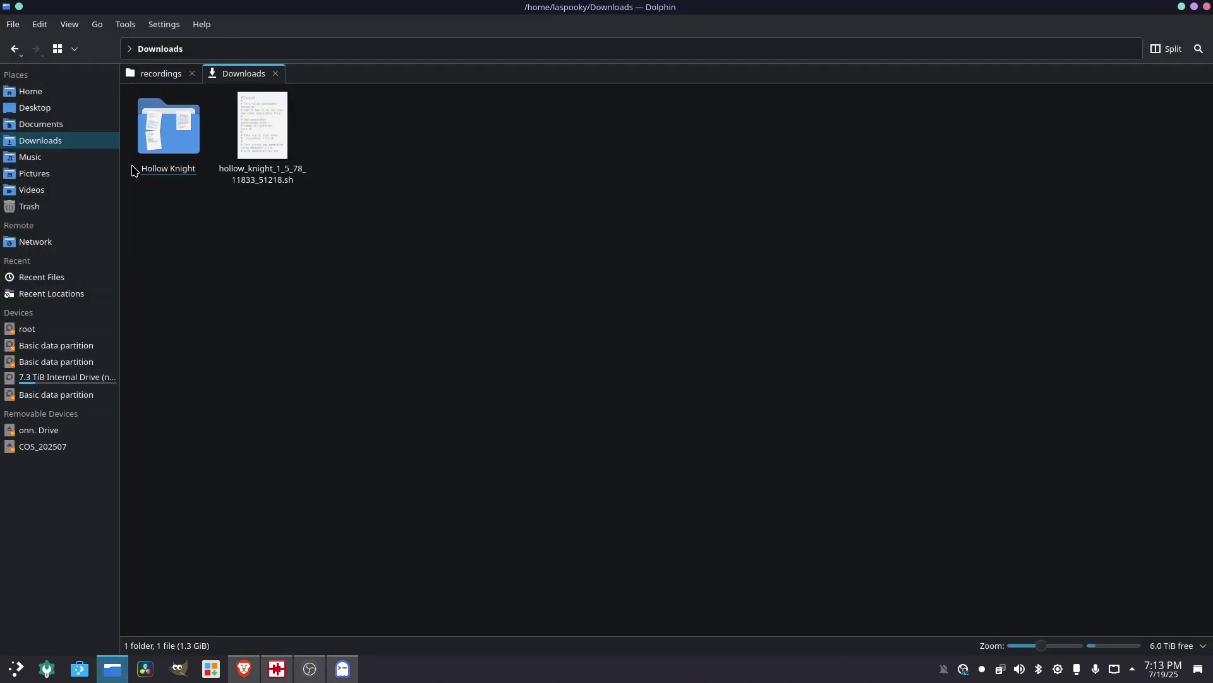
double_click(143, 158)
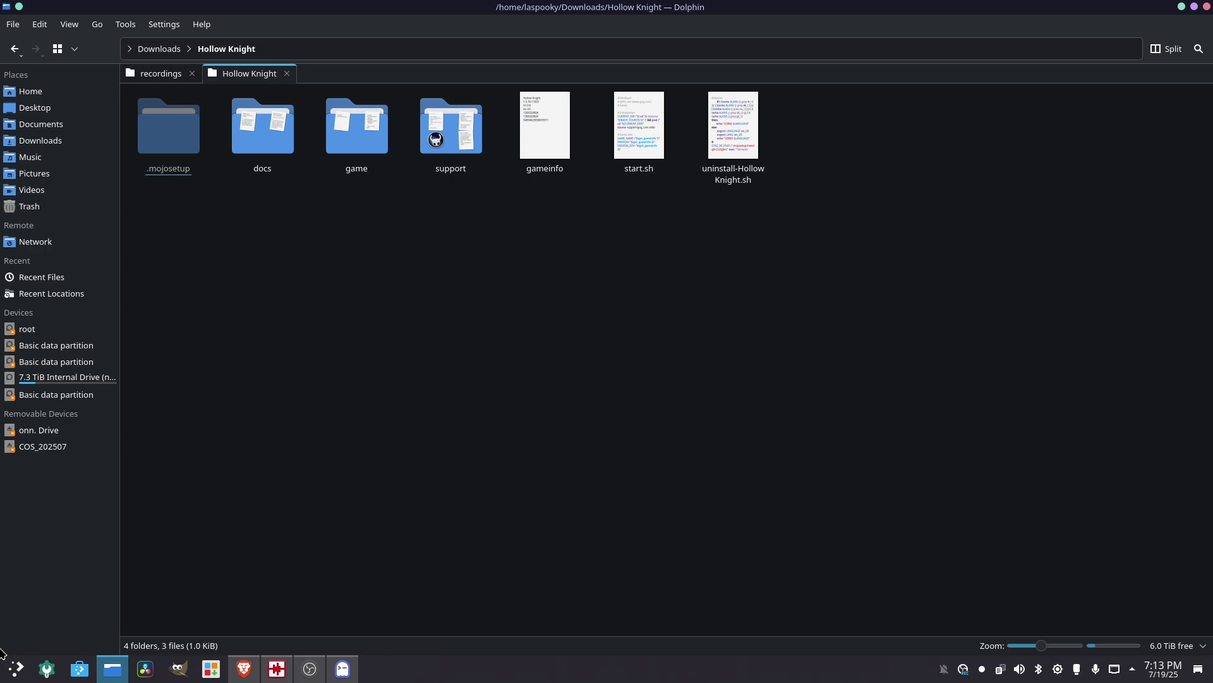
Step: Check the desktop and a launcher search for 'holl', then return to Ghostty
key("super+d")
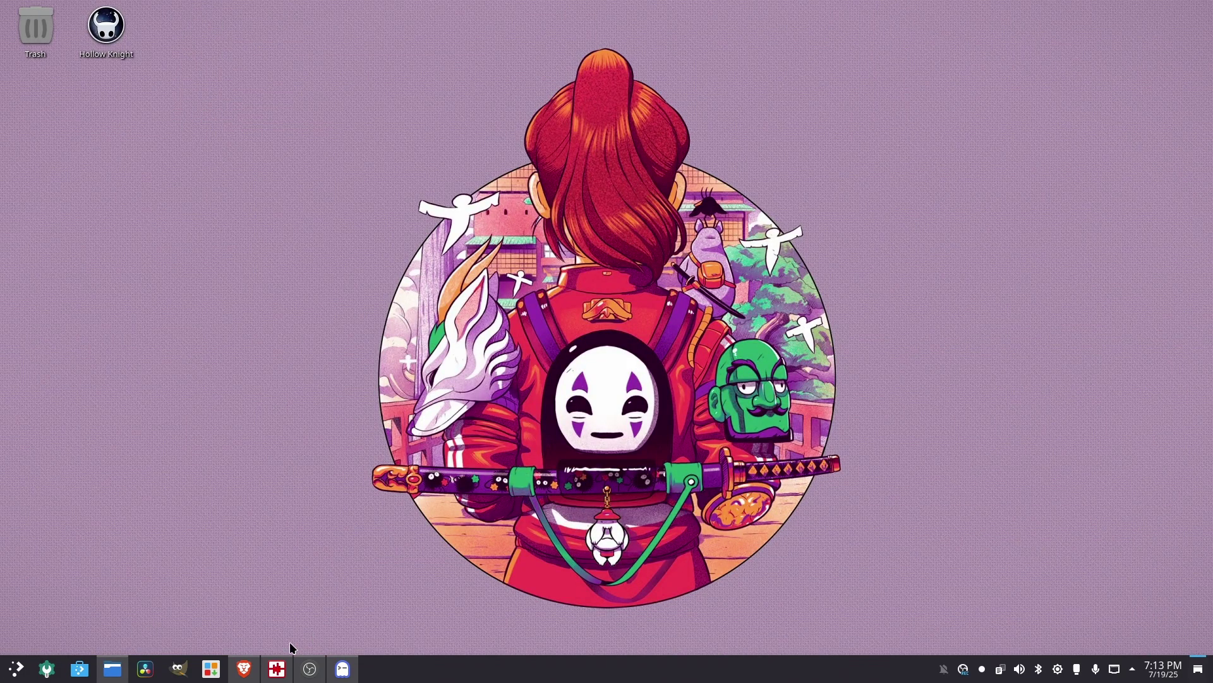
left_click(113, 668)
left_click(12, 667)
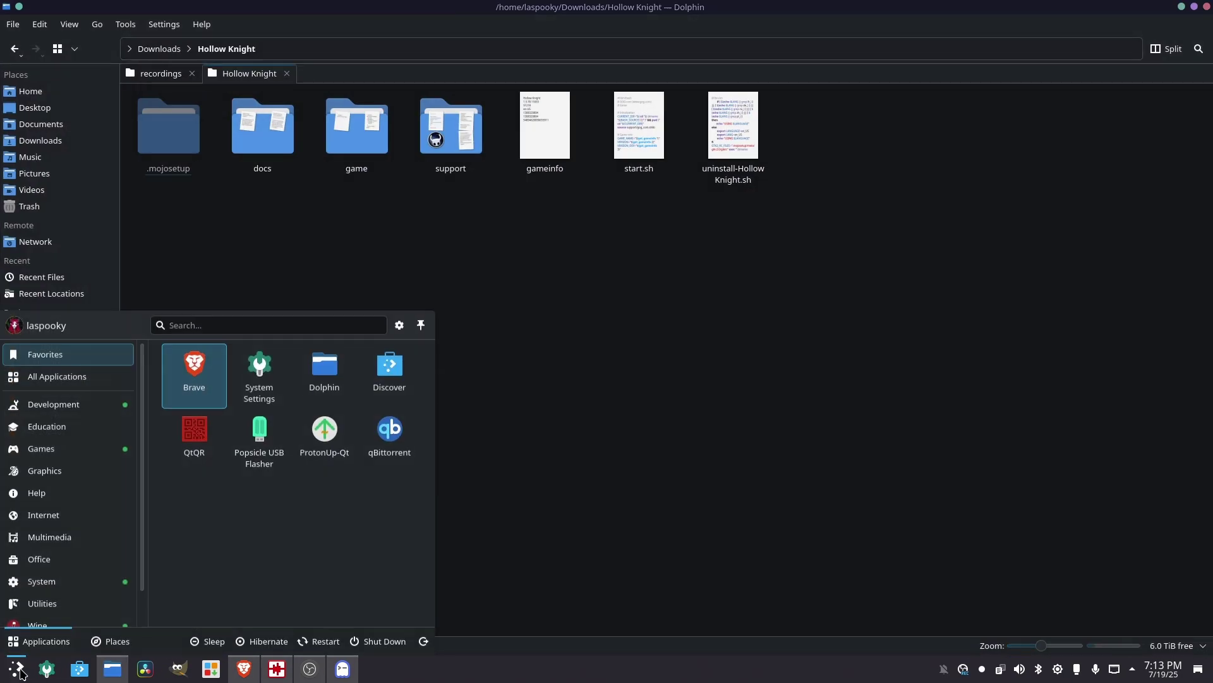
type("holl")
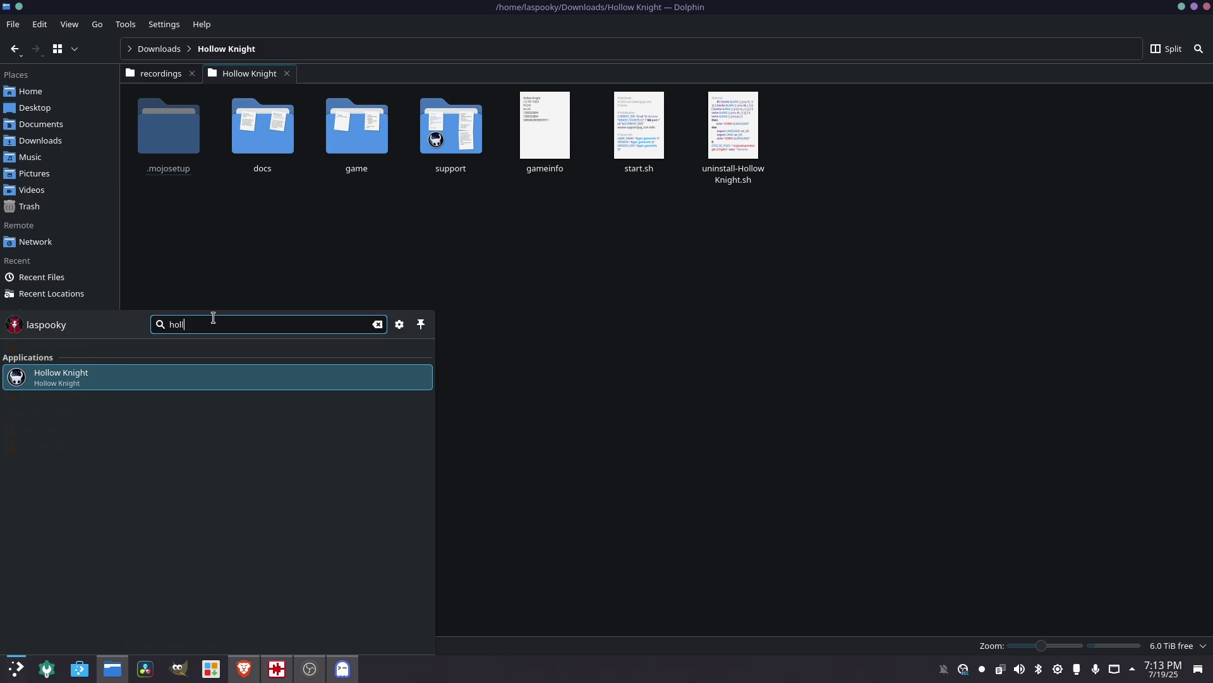
left_click(360, 255)
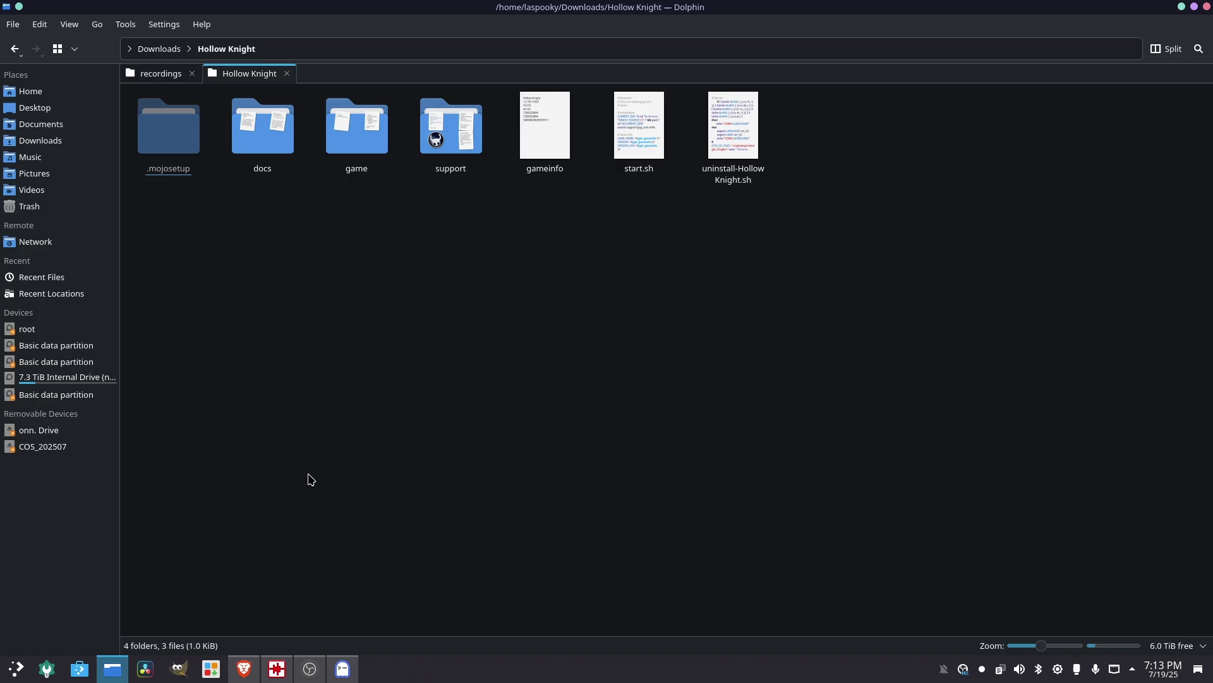
left_click(342, 669)
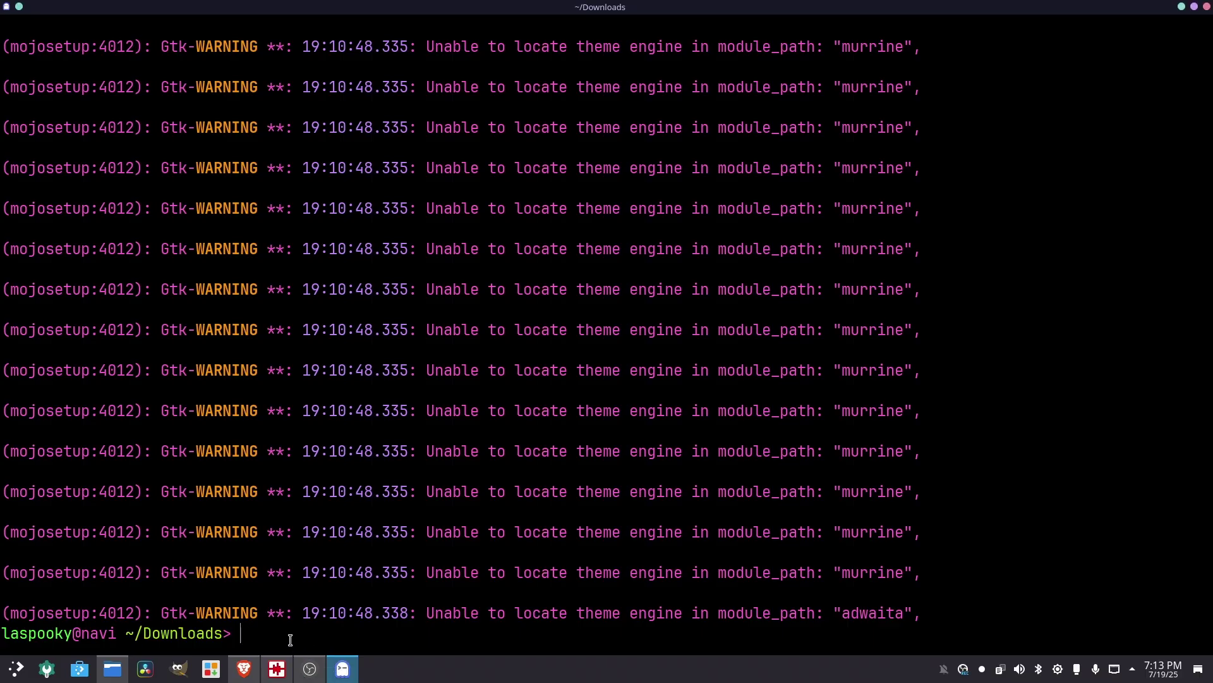
Step: List Downloads and copy the 'Hollow Knight' folder name
type("ls")
key("Return")
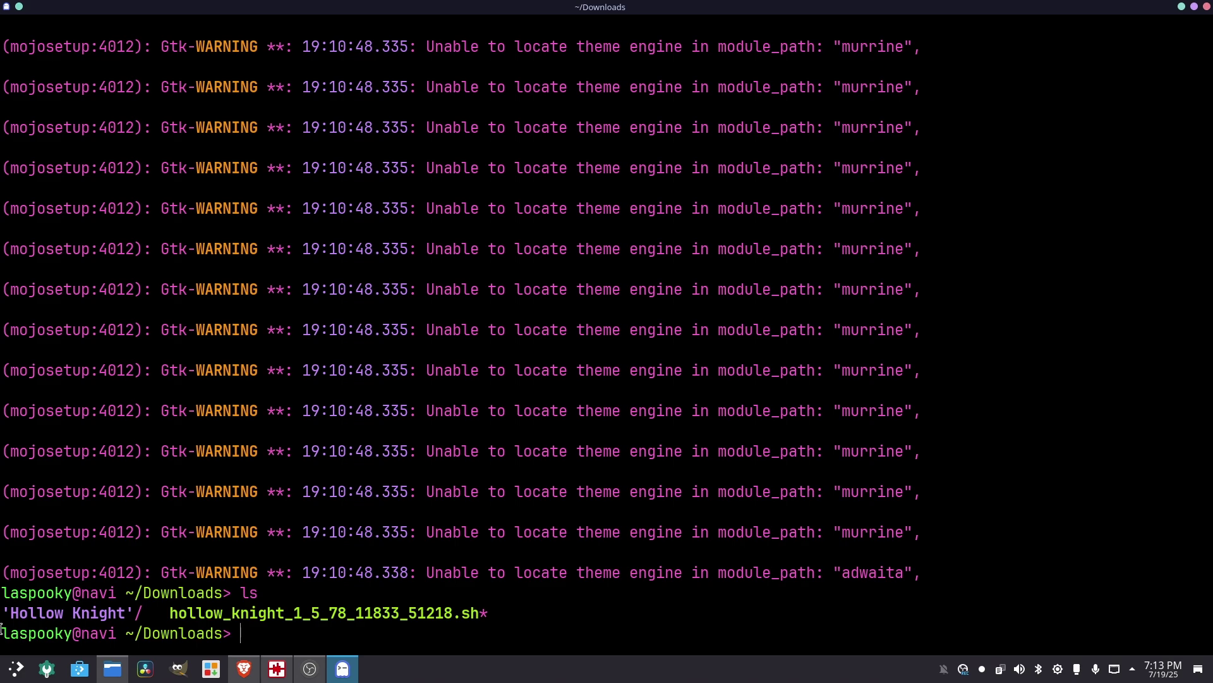
left_click_drag(3, 612, 133, 610)
right_click(116, 608)
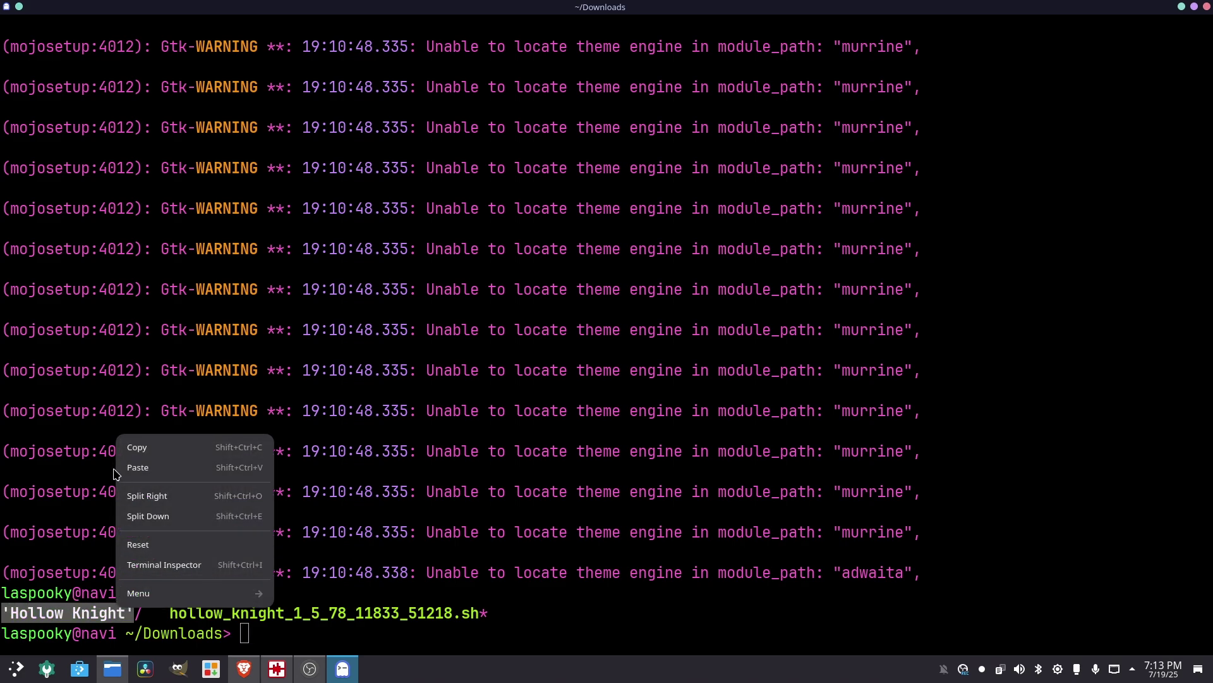
left_click(137, 448)
Step: Change into the Hollow Knight folder with cd and list its files
type("cd")
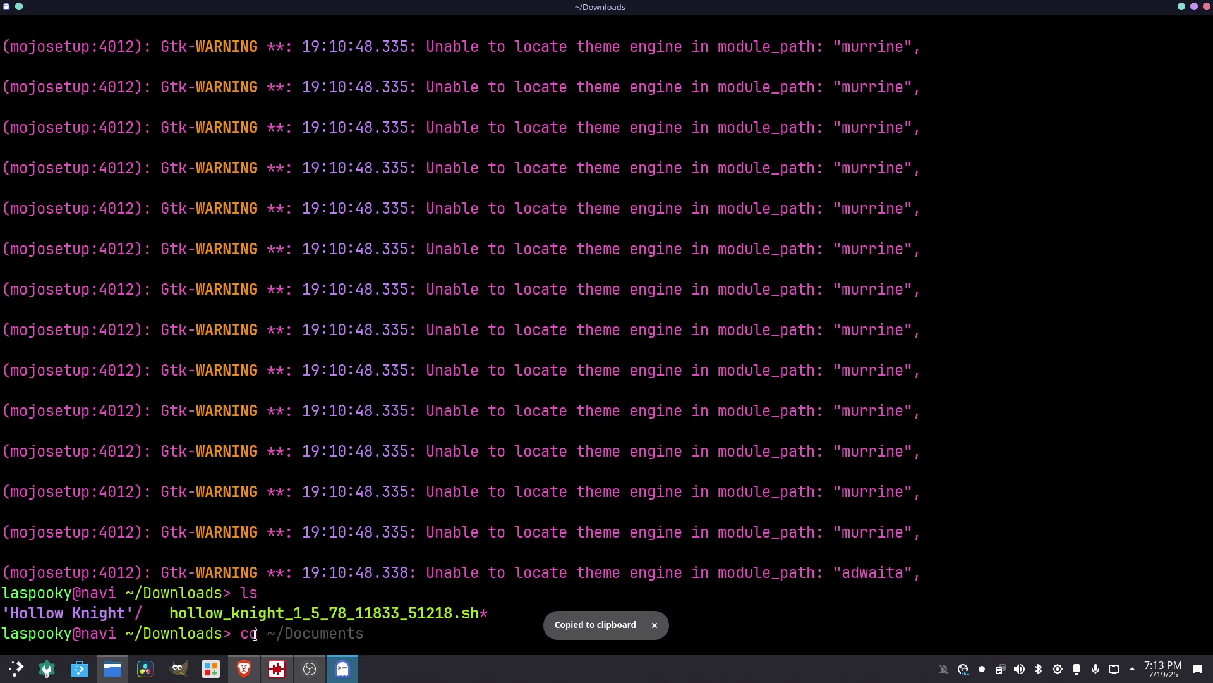
key("ctrl+shift+v")
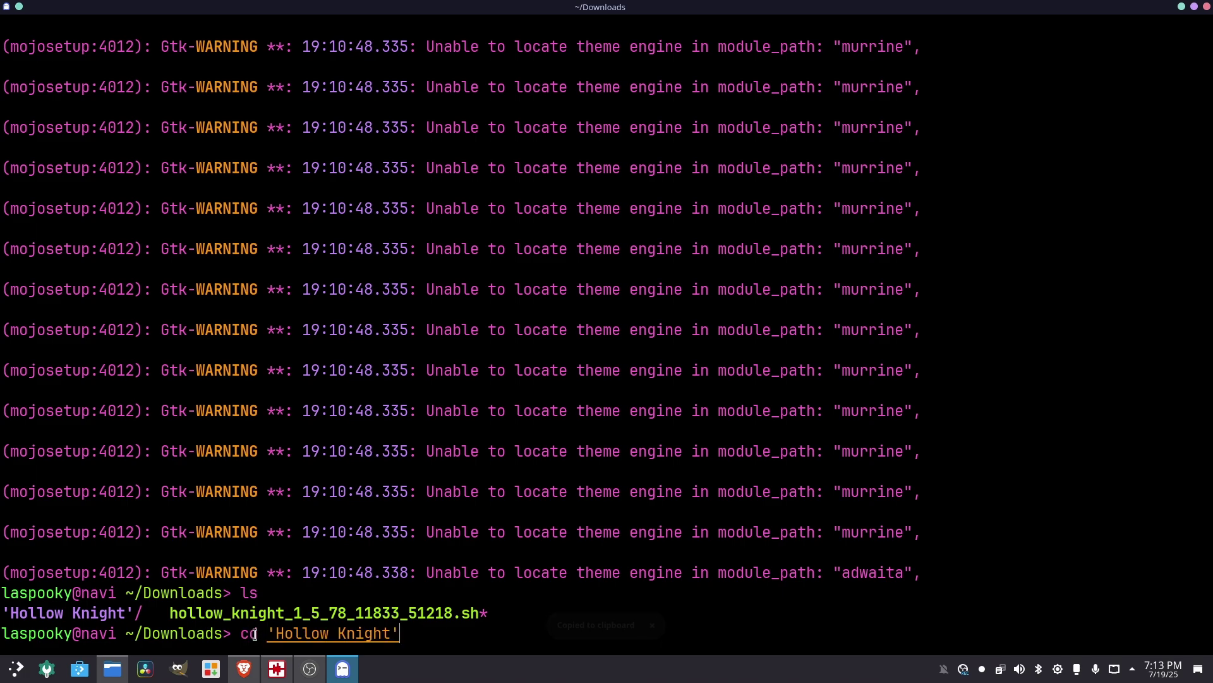
key("Return")
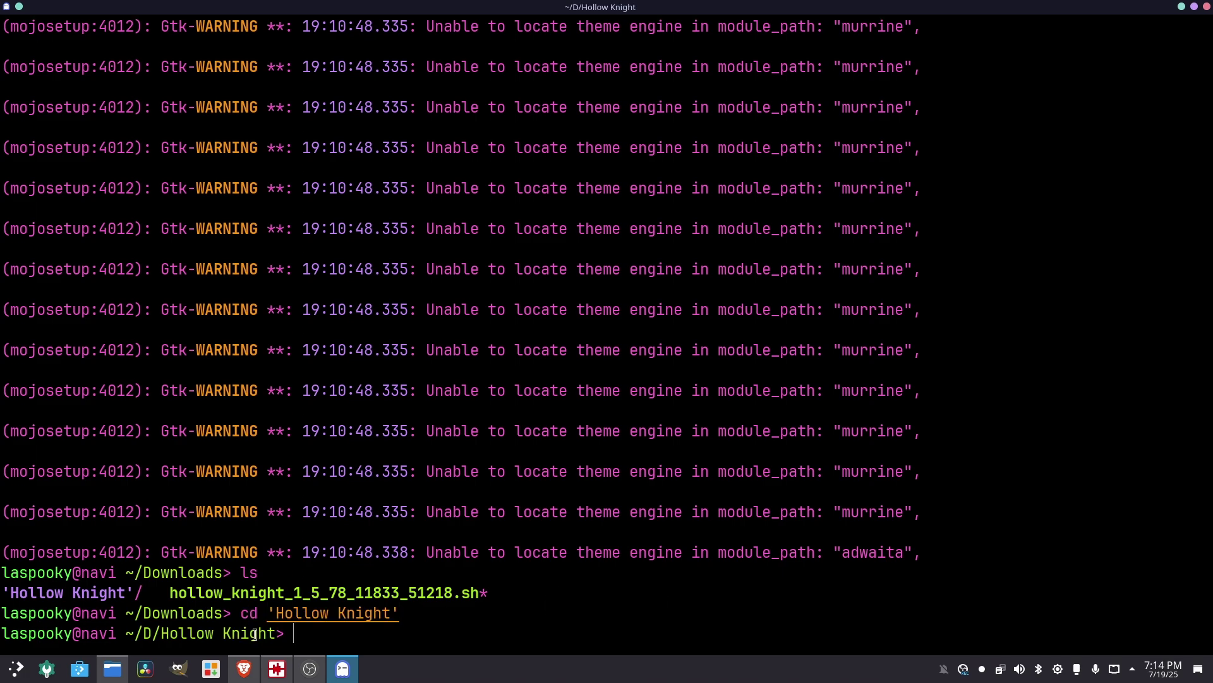
type("ls")
key("Return")
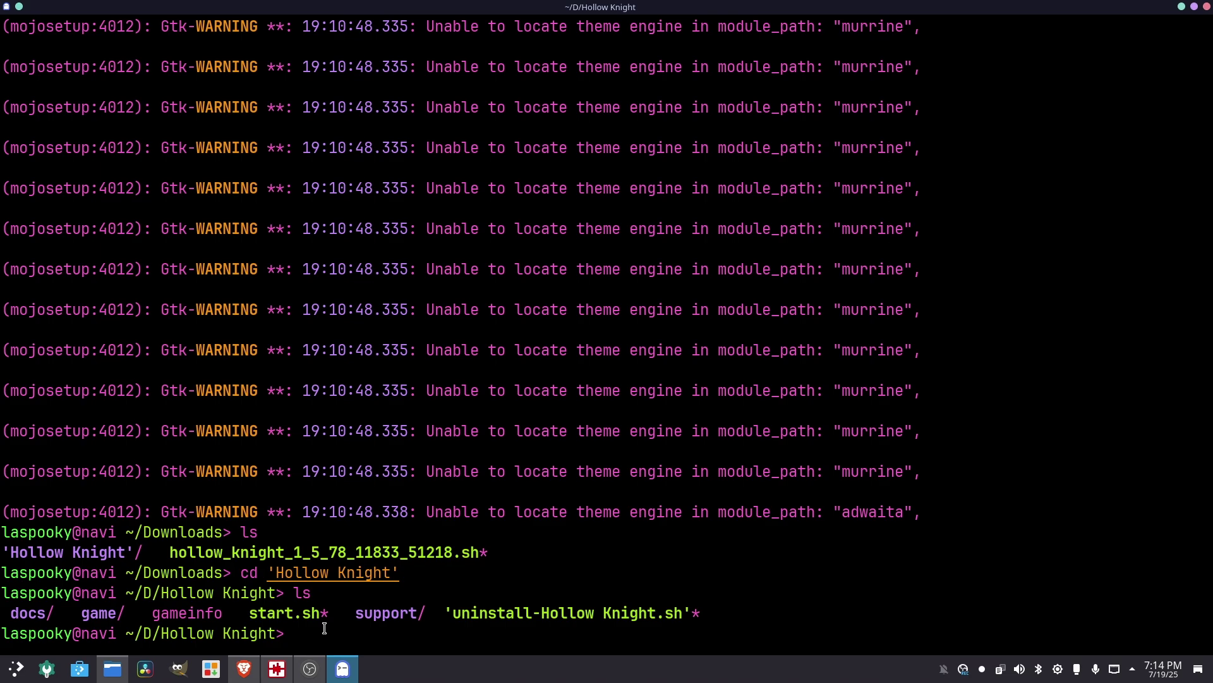
Step: Run chmod +x ./start.sh in the Hollow Knight folder, then clear a stray ./
type("chmod")
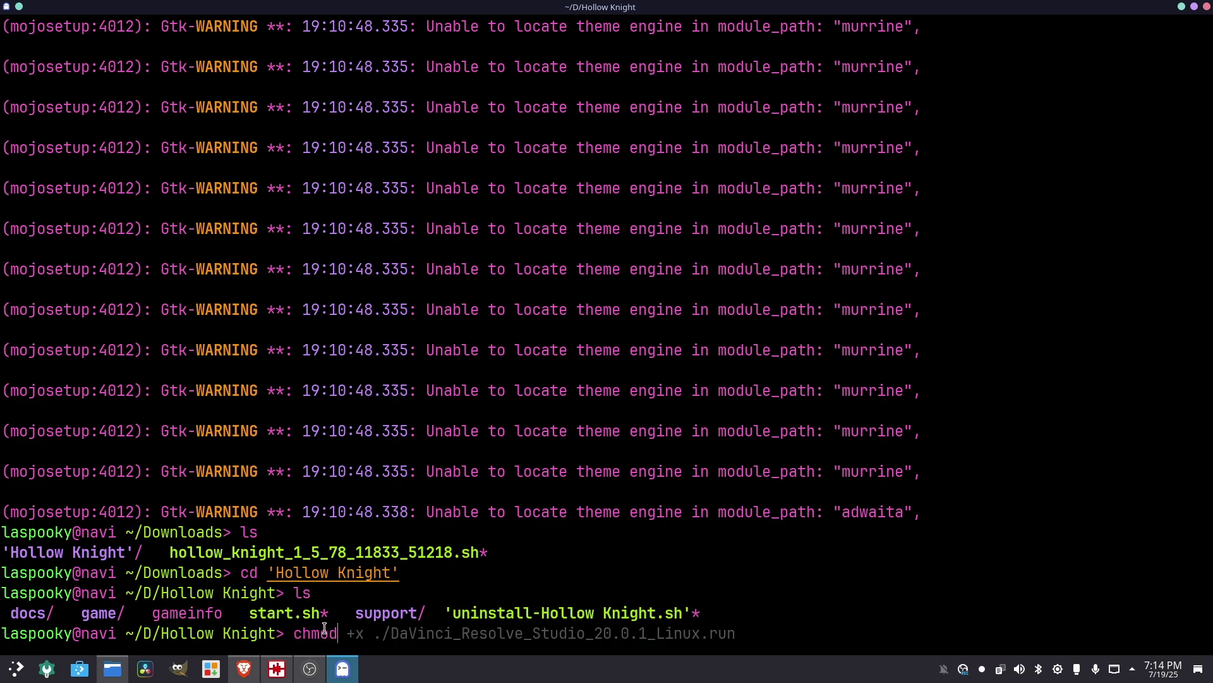
type(" +x ./start")
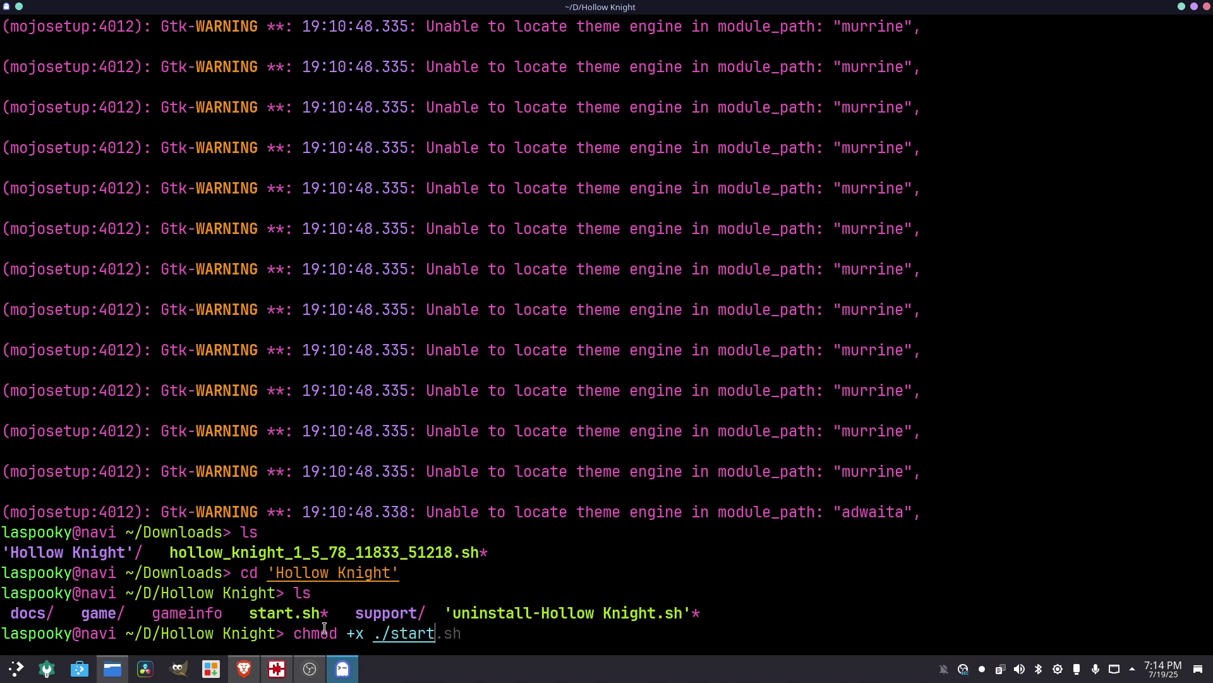
type(".sh*")
key("Return")
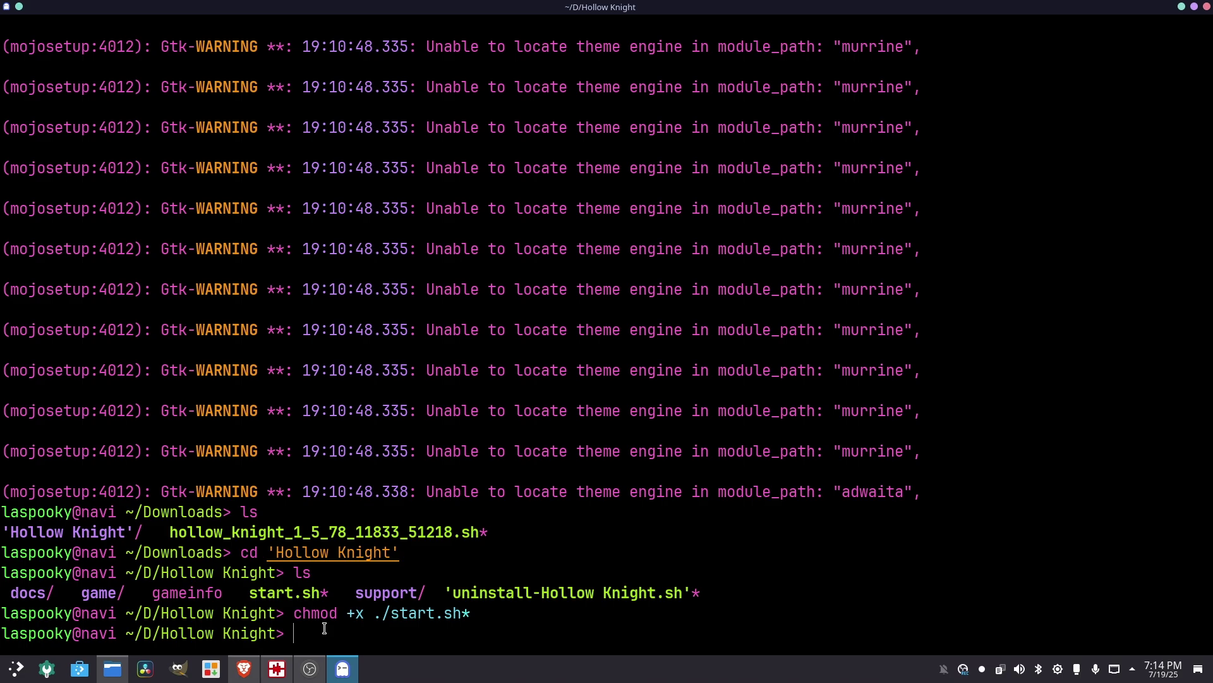
type("./")
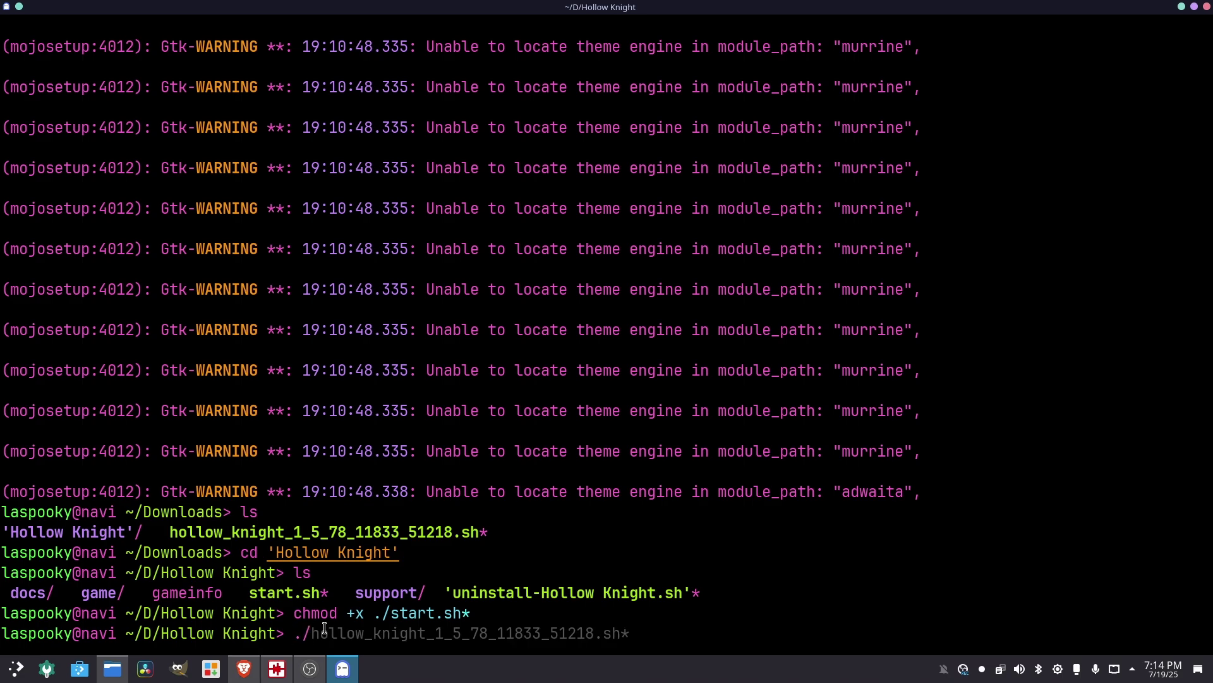
key("BackSpace")
key("BackSpace")
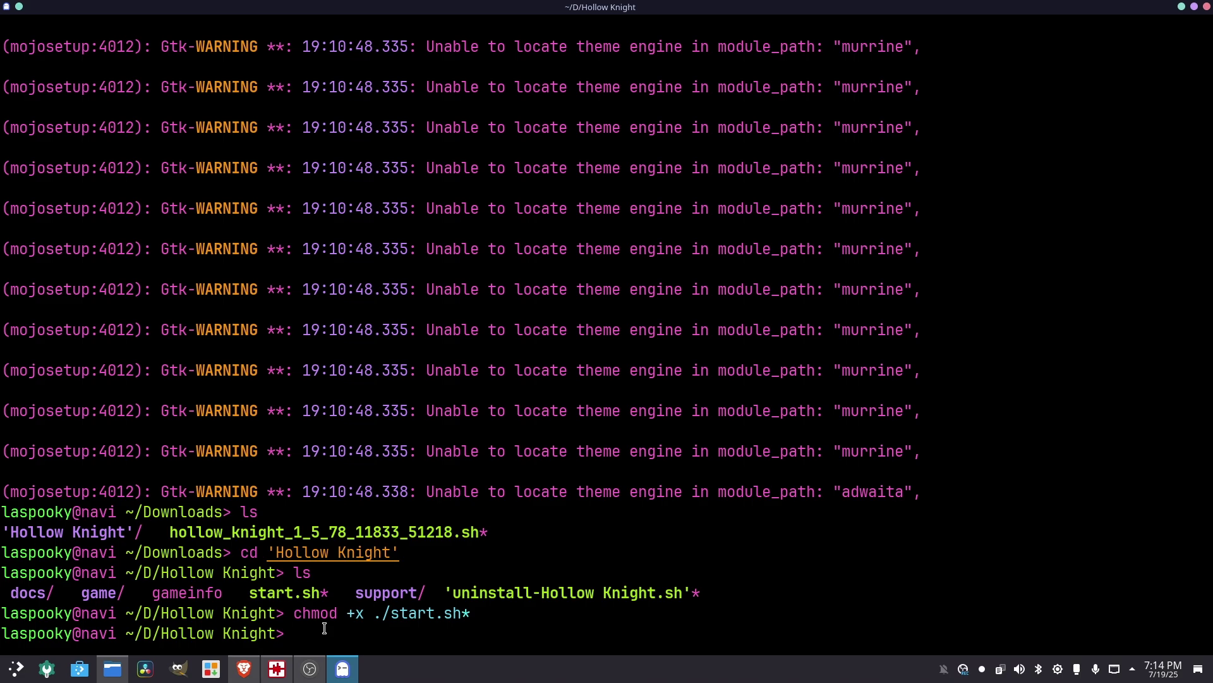
Step: Return to ~/Downloads and list its contents
type("cd ~/Downloads")
key("Return")
type("ls")
key("Return")
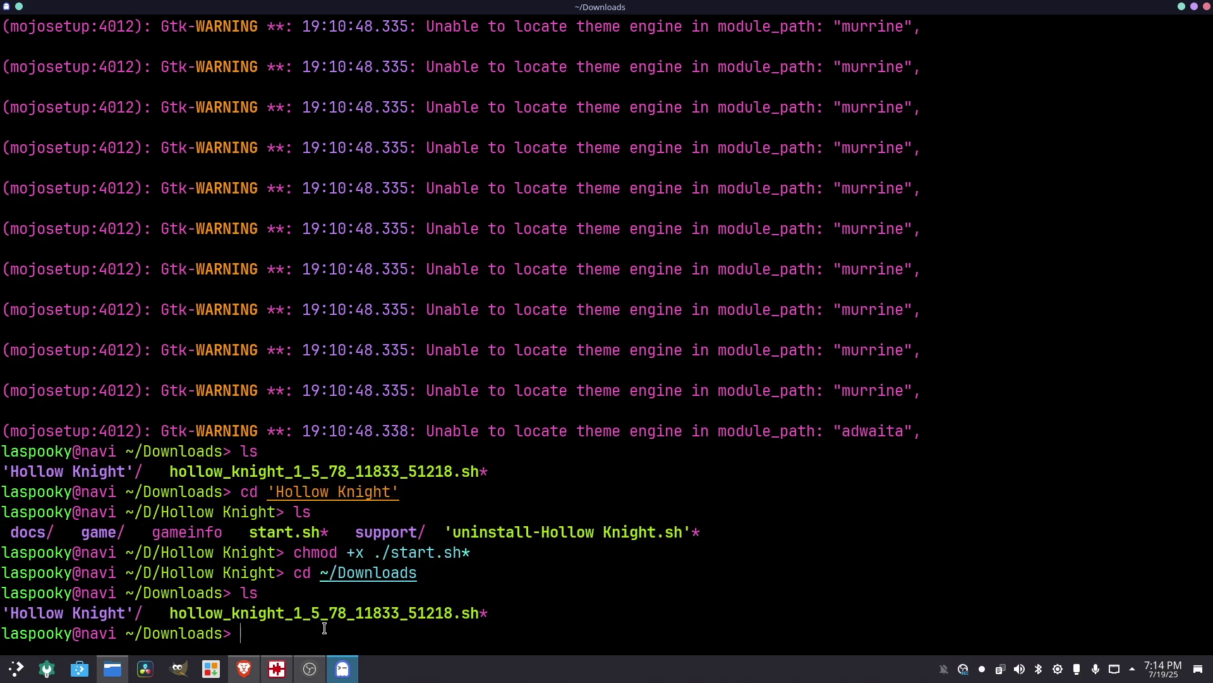
Step: Enter the Hollow Knight folder, list its files, and start typing ./start.sh
type("cd")
key("Right")
key("Return")
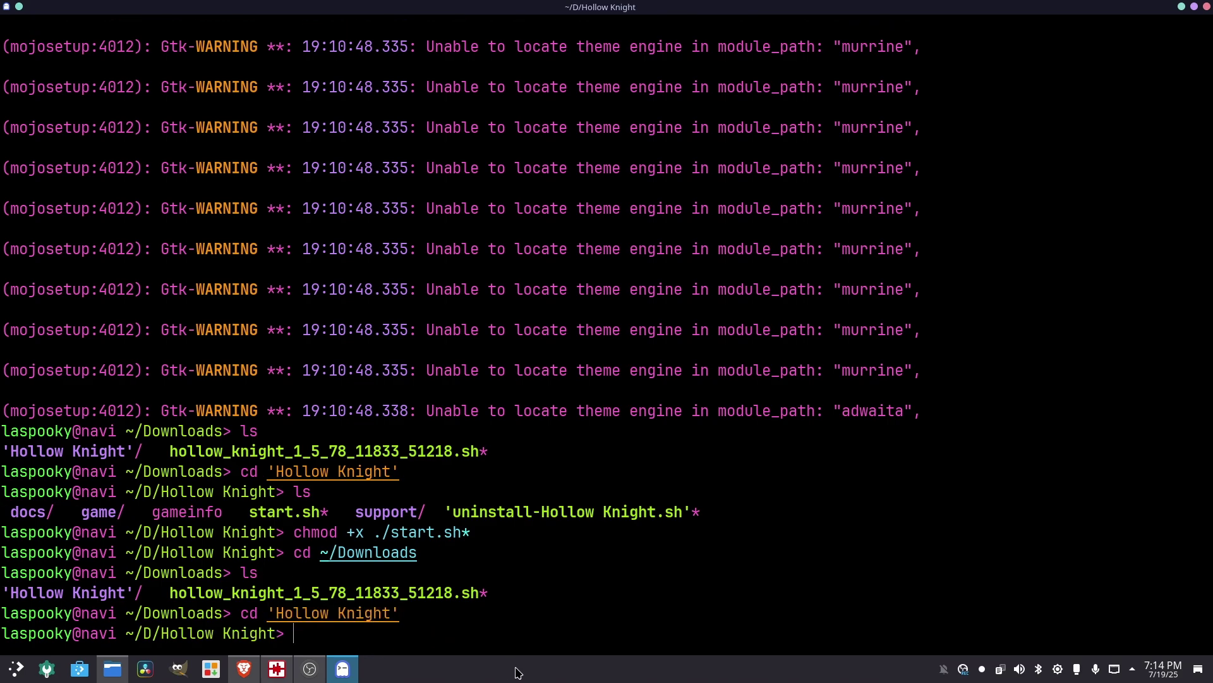
type("ls")
key("Return")
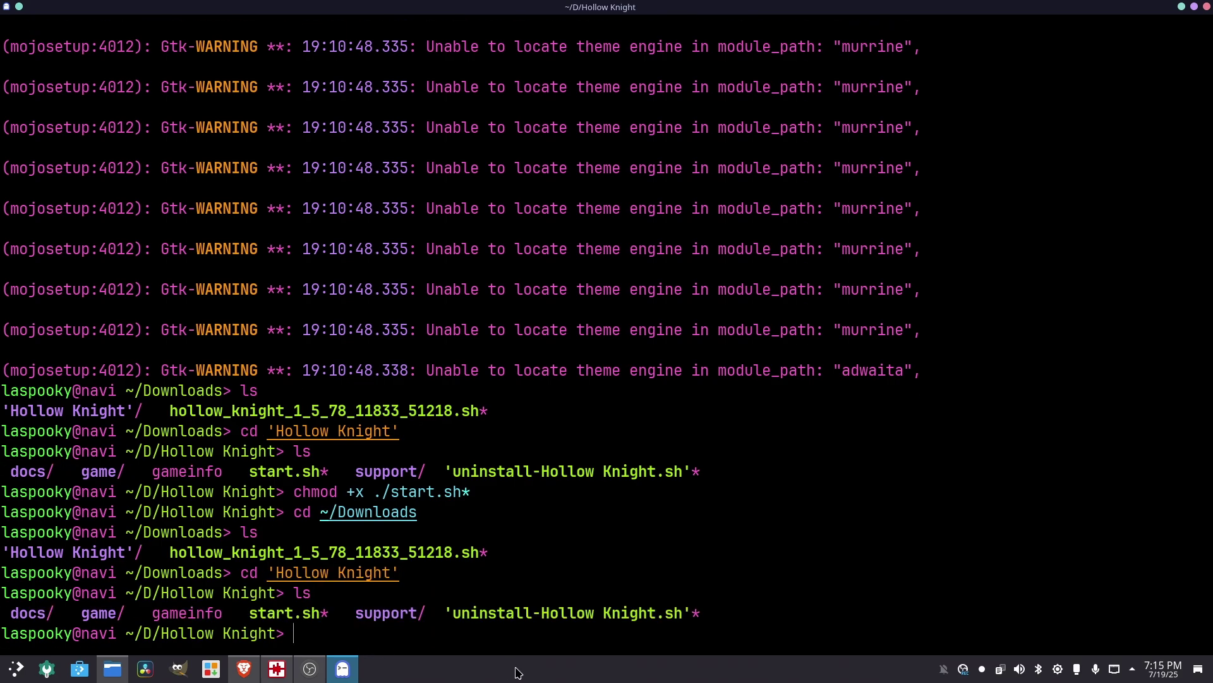
type("./")
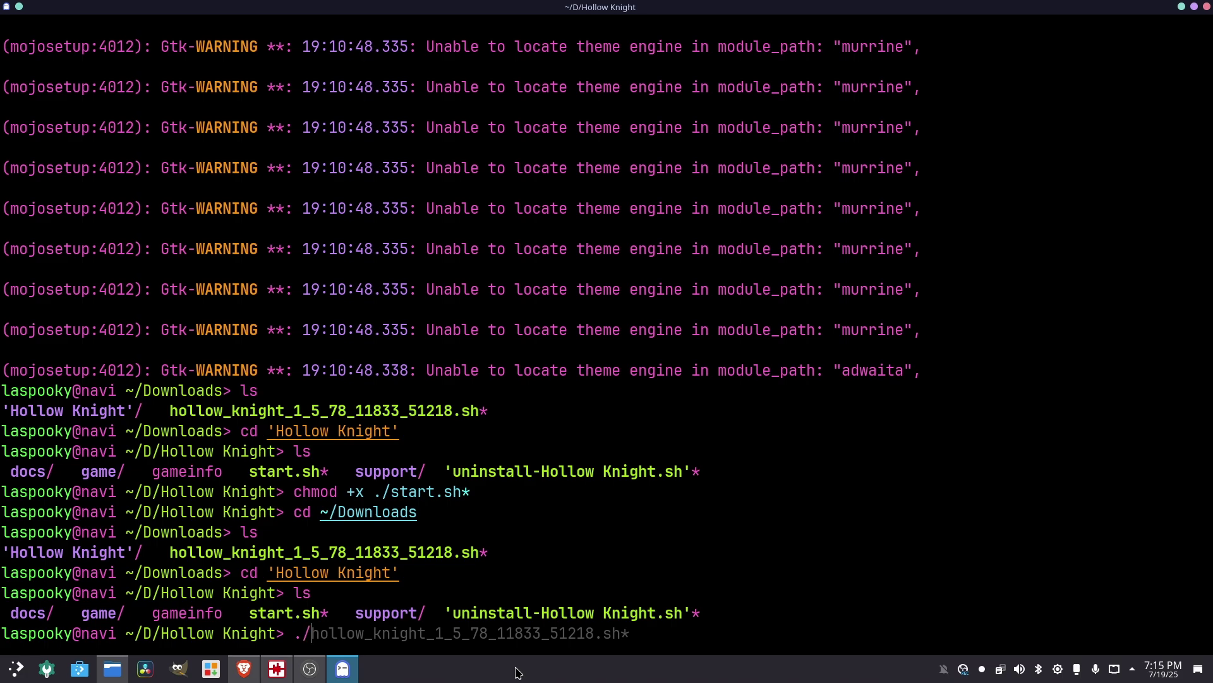
type("start")
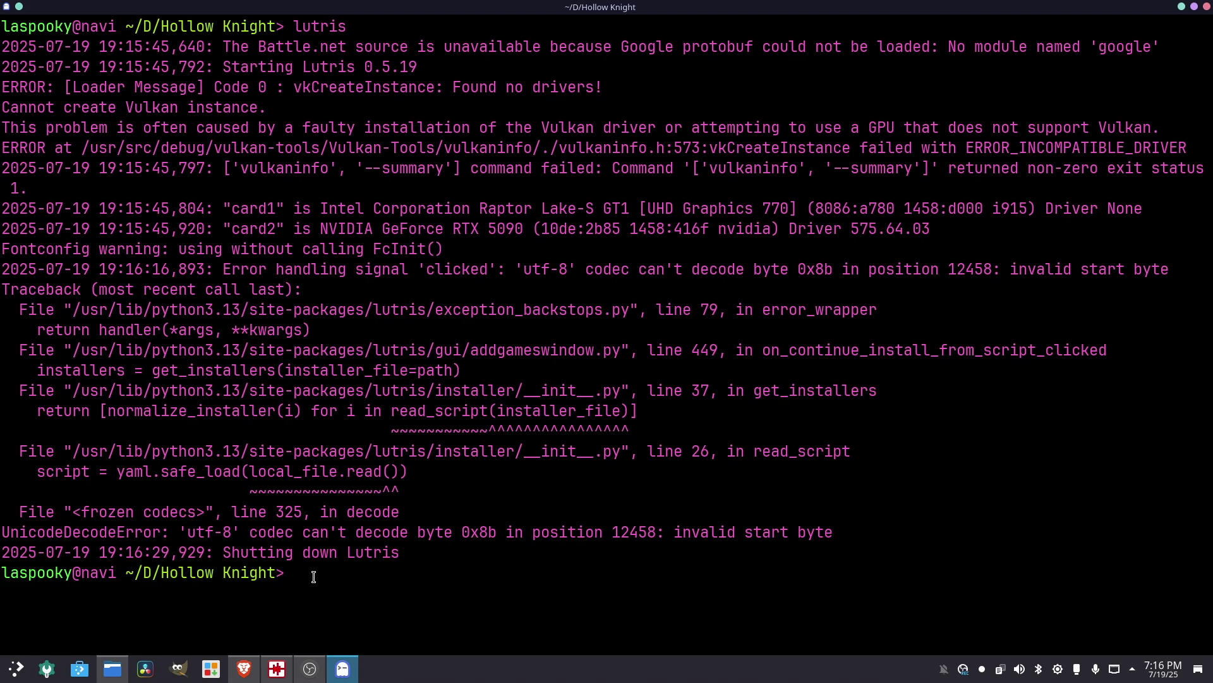
Step: Abandon the 'sudo pacman -S lutris' command and dismiss the application launcher
type("sudo pacman -S ")
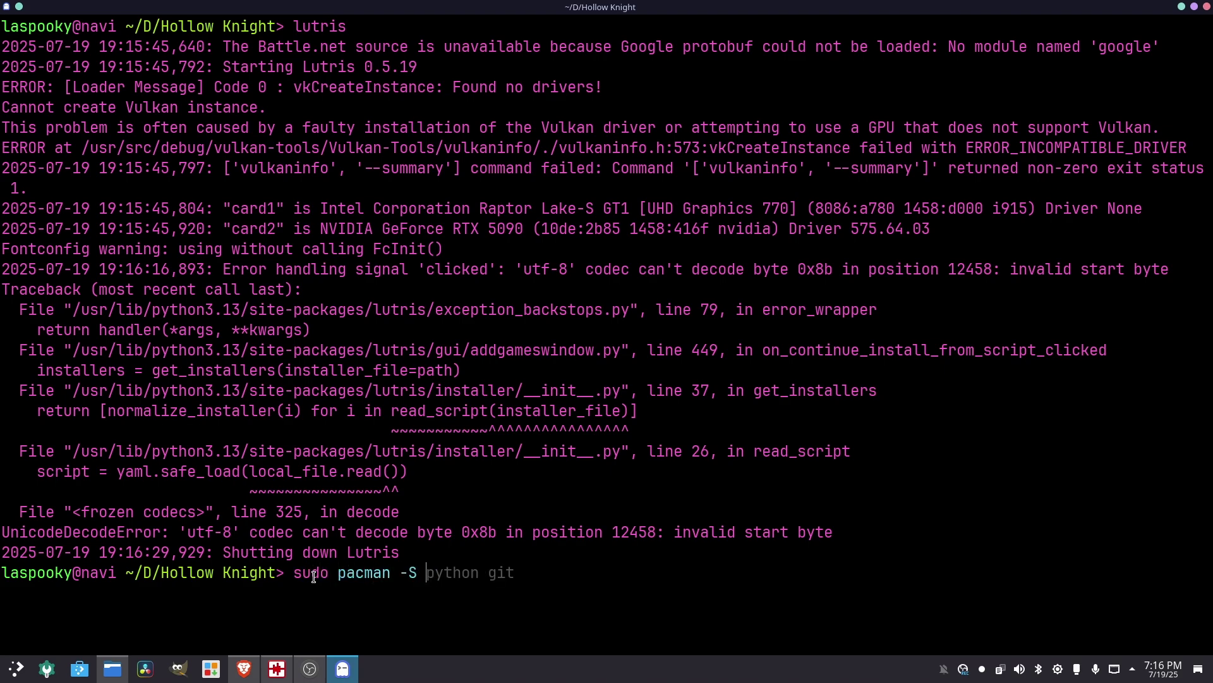
type("lutris")
key("BackSpace")
key("BackSpace")
key("BackSpace")
key("BackSpace")
key("BackSpace")
key("BackSpace")
key("BackSpace")
key("BackSpace")
key("BackSpace")
key("BackSpace")
key("BackSpace")
key("BackSpace")
key("BackSpace")
key("BackSpace")
key("BackSpace")
key("BackSpace")
key("BackSpace")
key("BackSpace")
key("BackSpace")
key("BackSpace")
key("BackSpace")
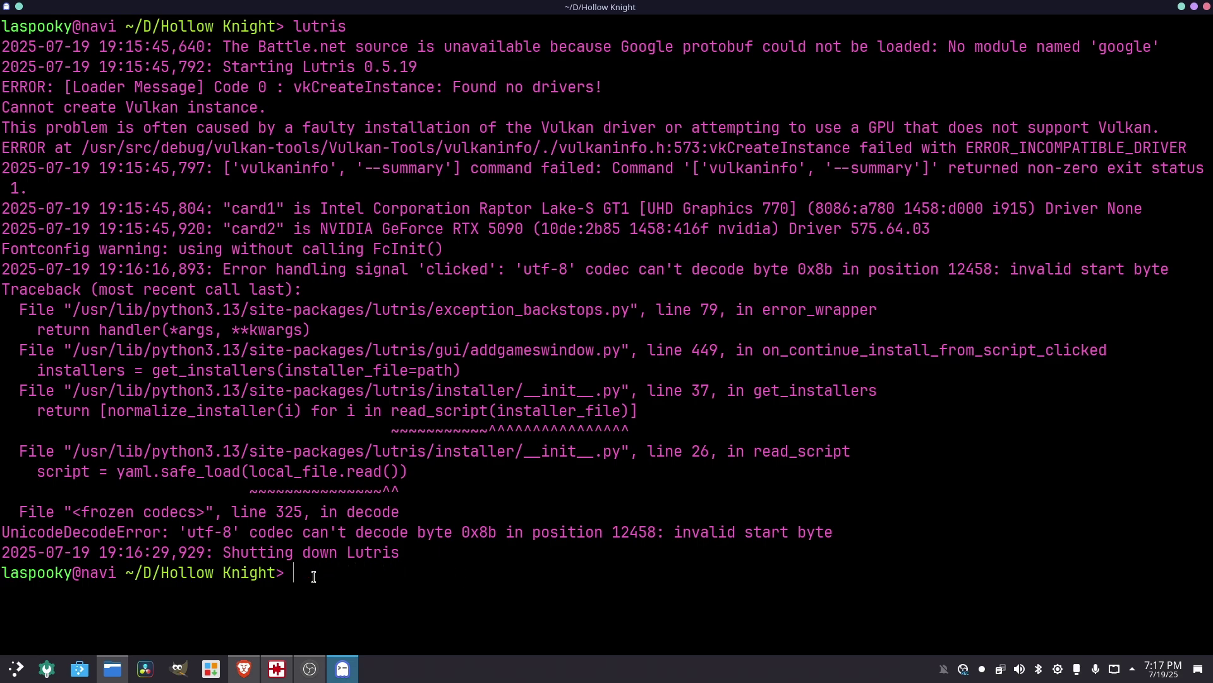
left_click(11, 678)
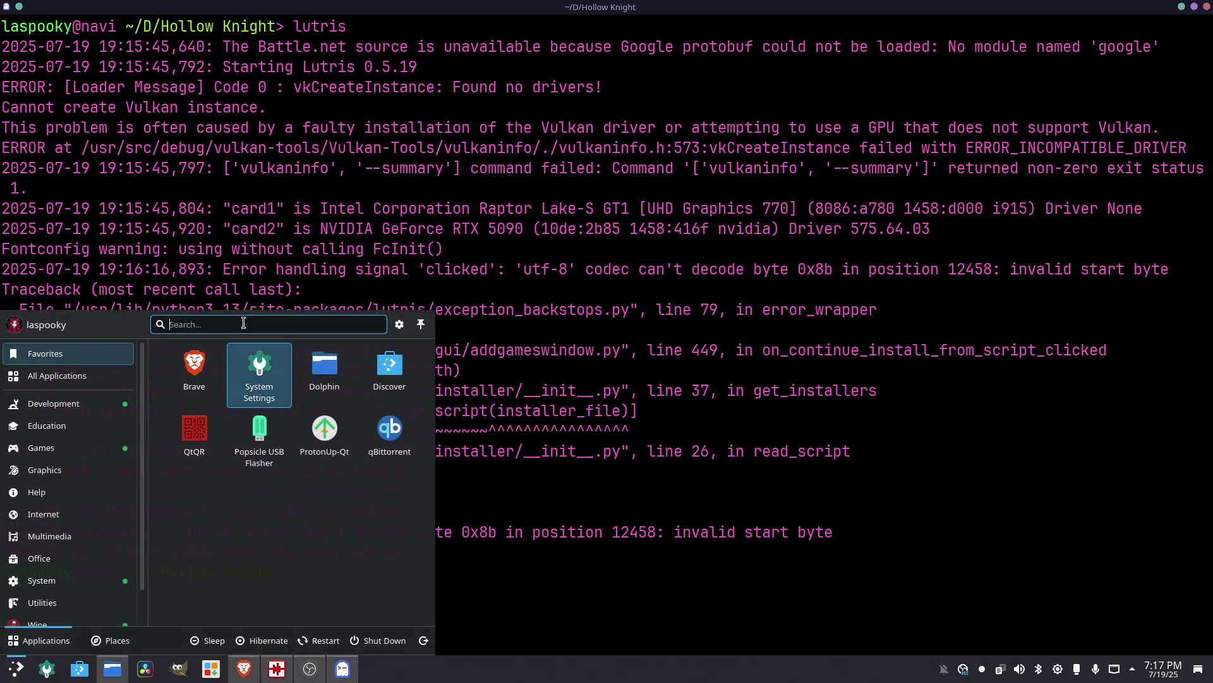
type("utr")
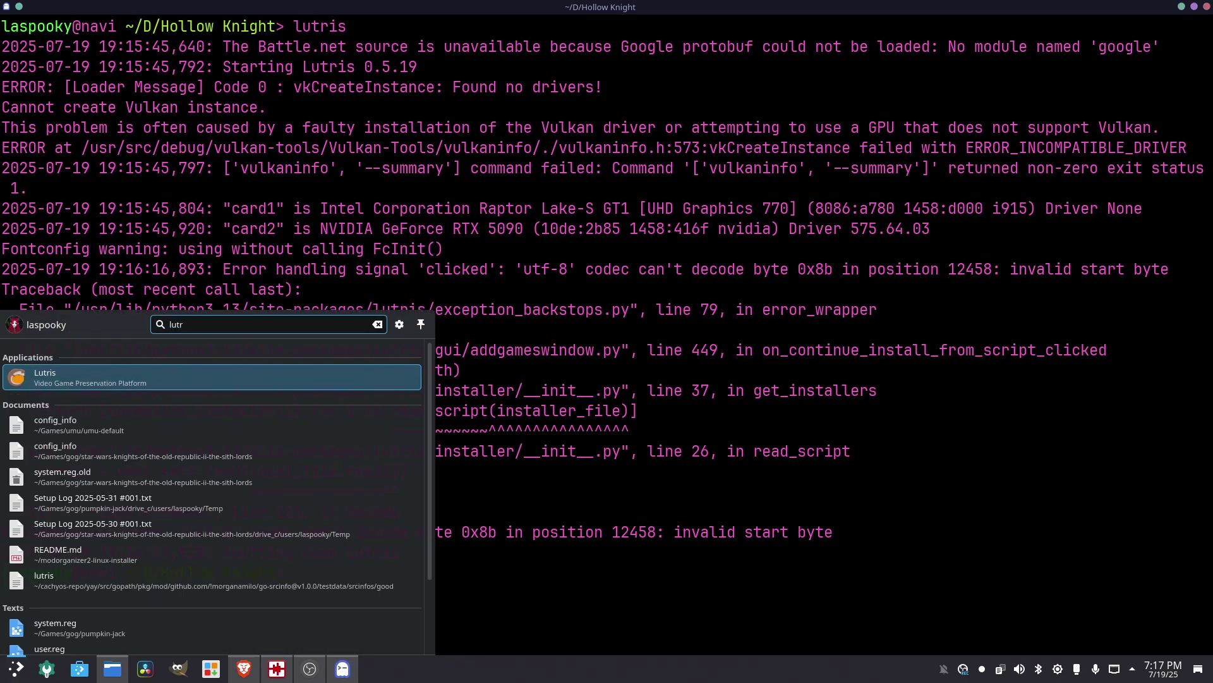
left_click(740, 514)
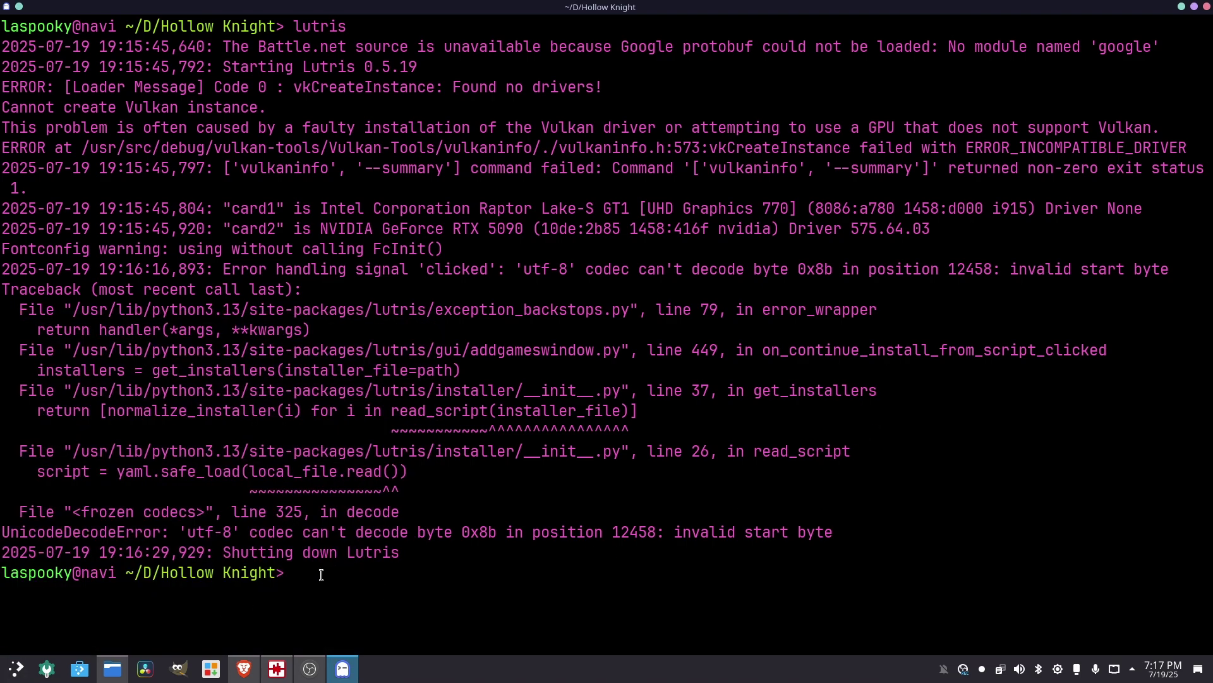
Step: Clear the terminal screen and relaunch Lutris with the lutris command
type("celar")
key("Return")
type("cl")
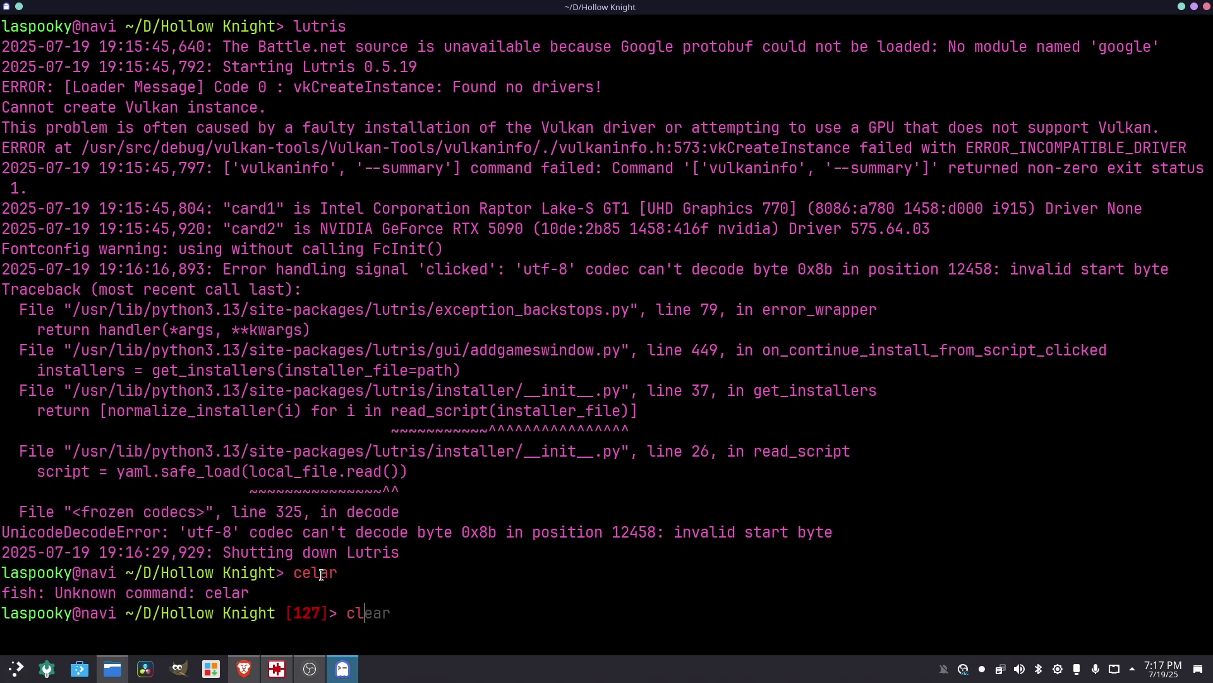
type("ear")
key("Return")
type("lutris")
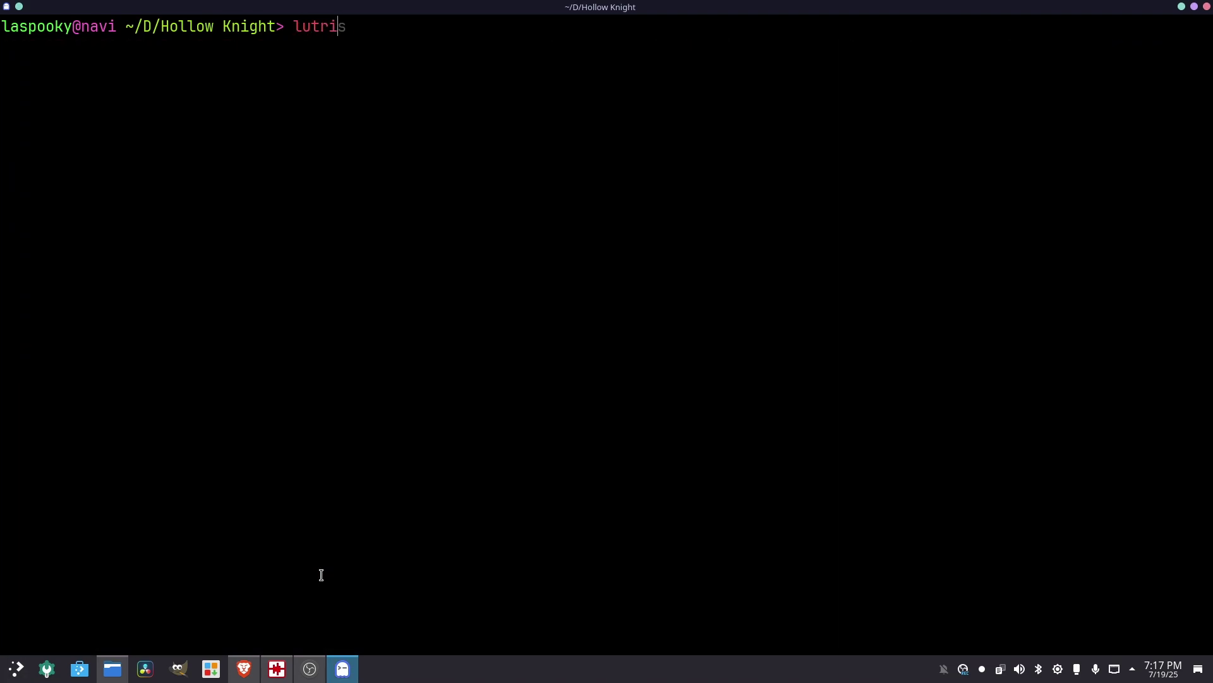
key("Return")
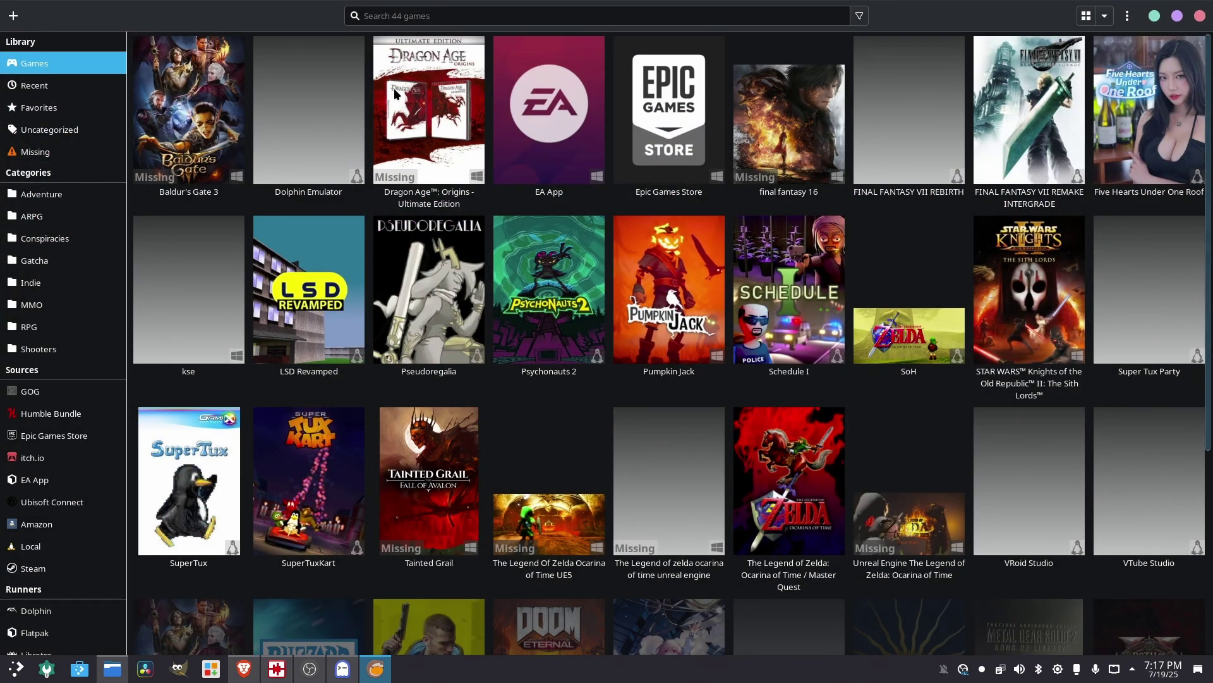
Step: Add a locally installed game with the Linux runner, named 'Hollow knight'
left_click(13, 16)
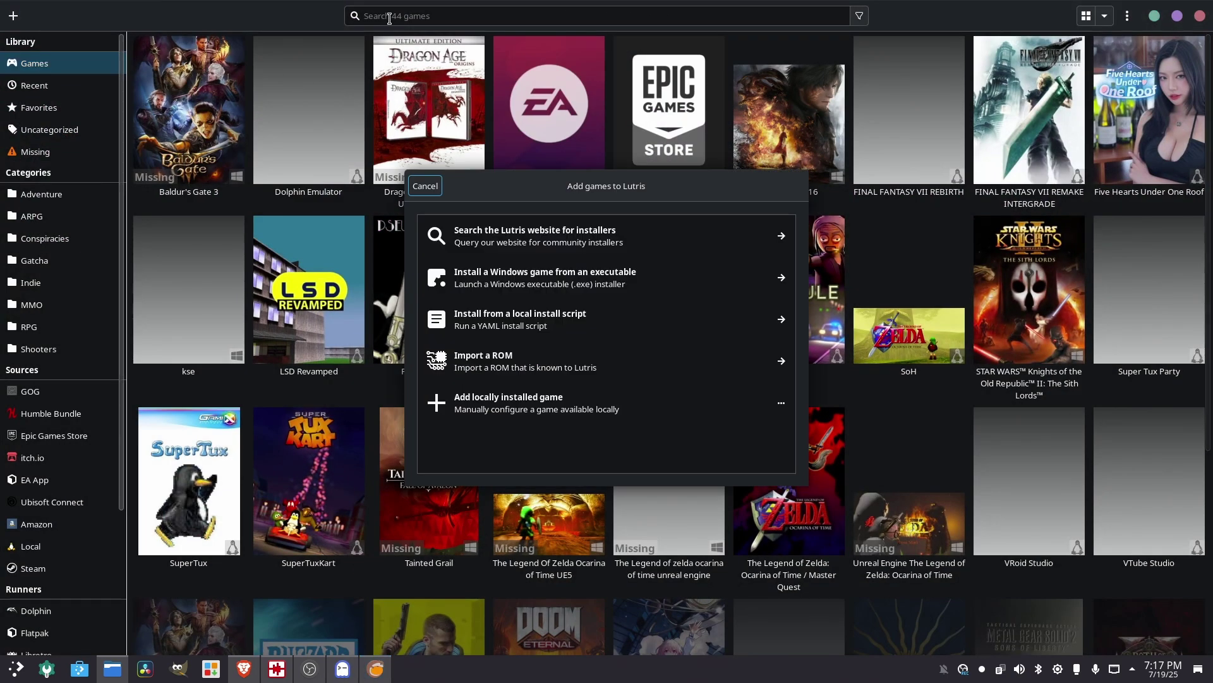
left_click(582, 417)
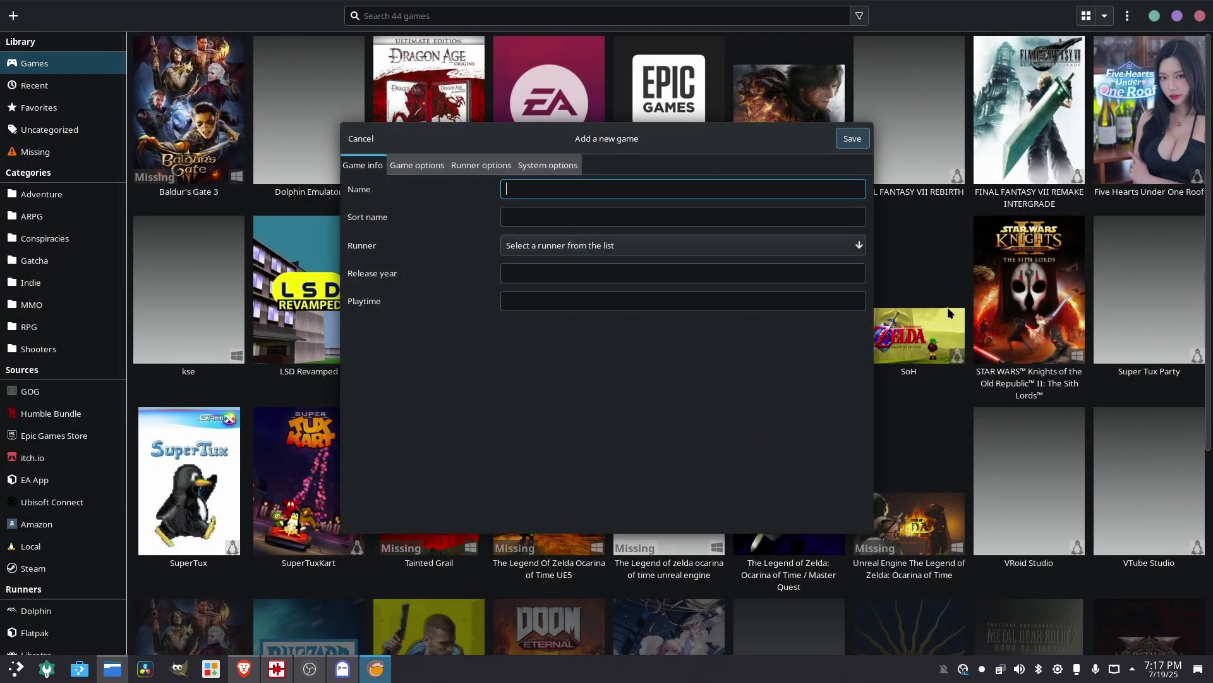
left_click(569, 245)
left_click(550, 322)
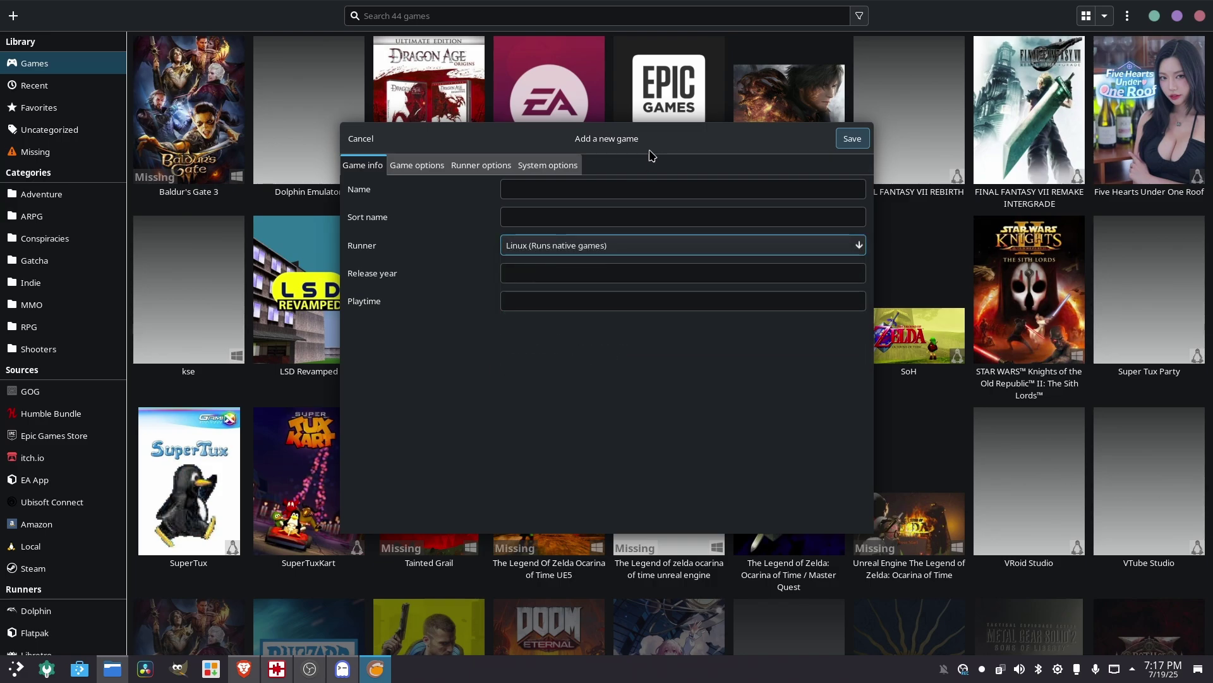
left_click(537, 196)
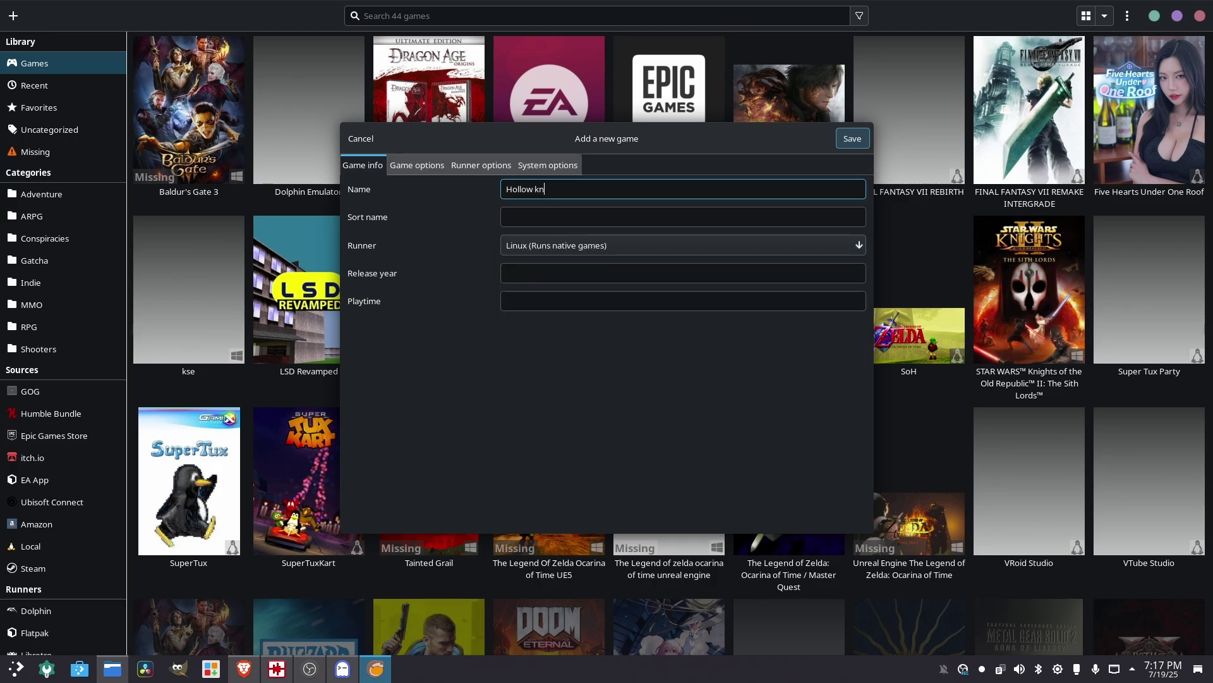
type("Hollow knight")
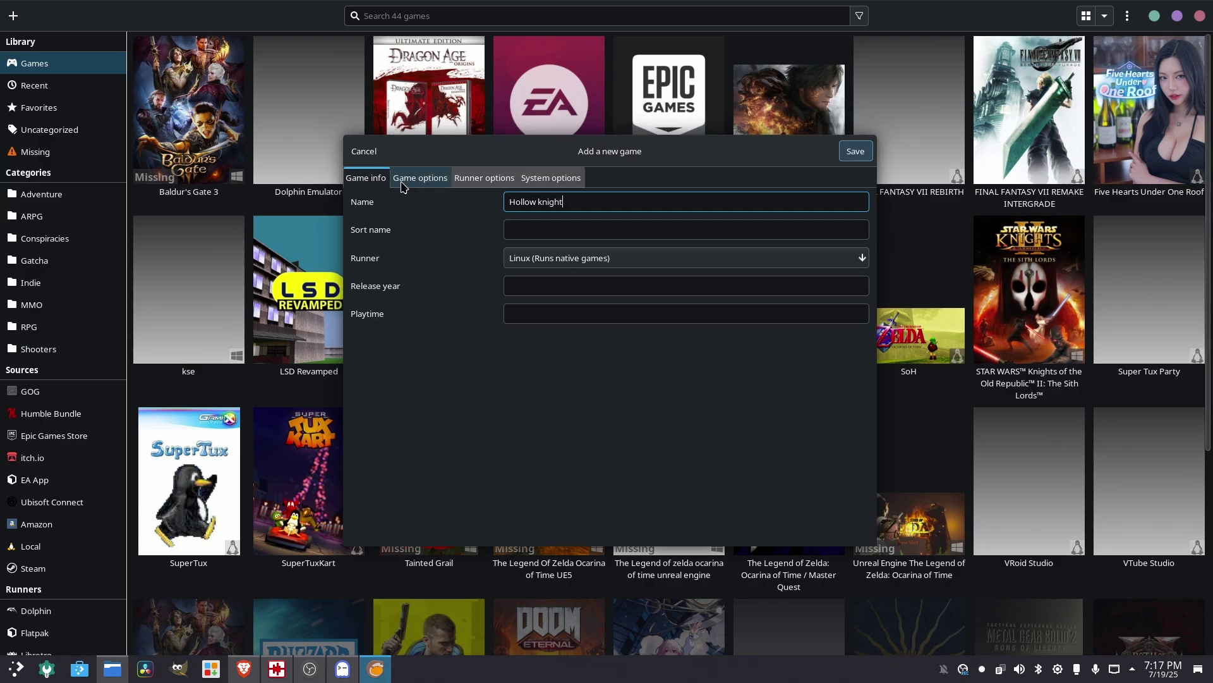
Step: Set the executable to Downloads/Hollow Knight/start.sh and save the game to the library
left_click(405, 179)
left_click(818, 209)
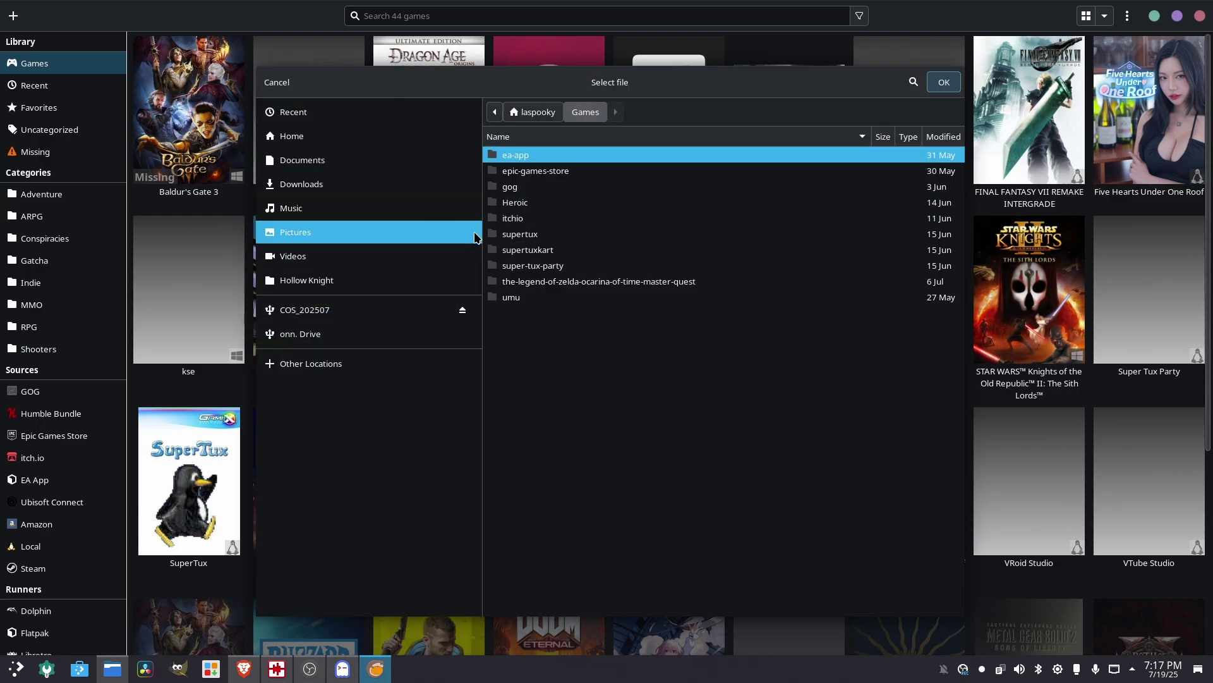
left_click(16, 672)
left_click(16, 672)
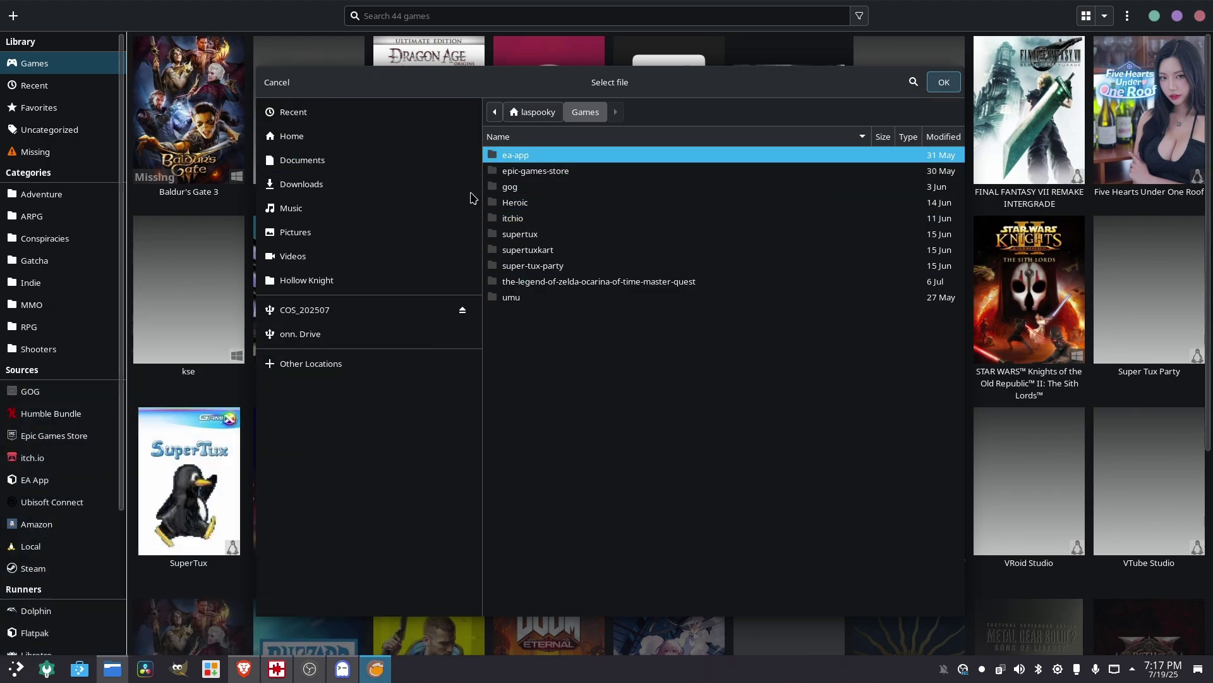
left_click(309, 184)
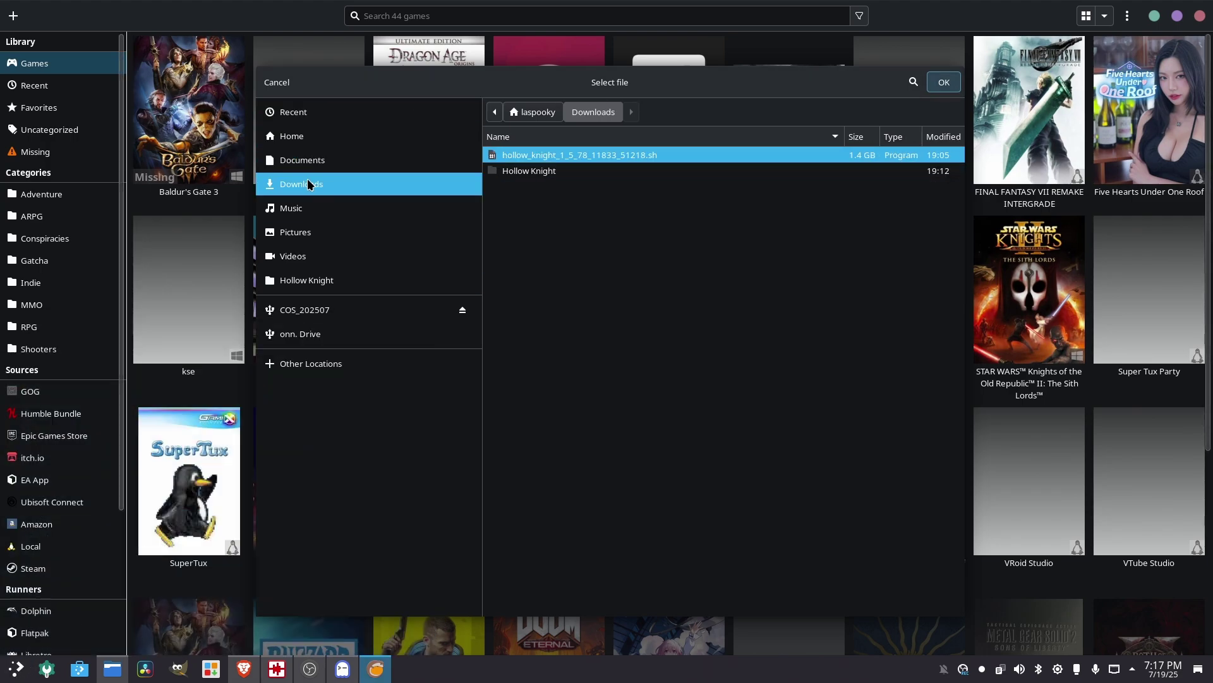
double_click(554, 172)
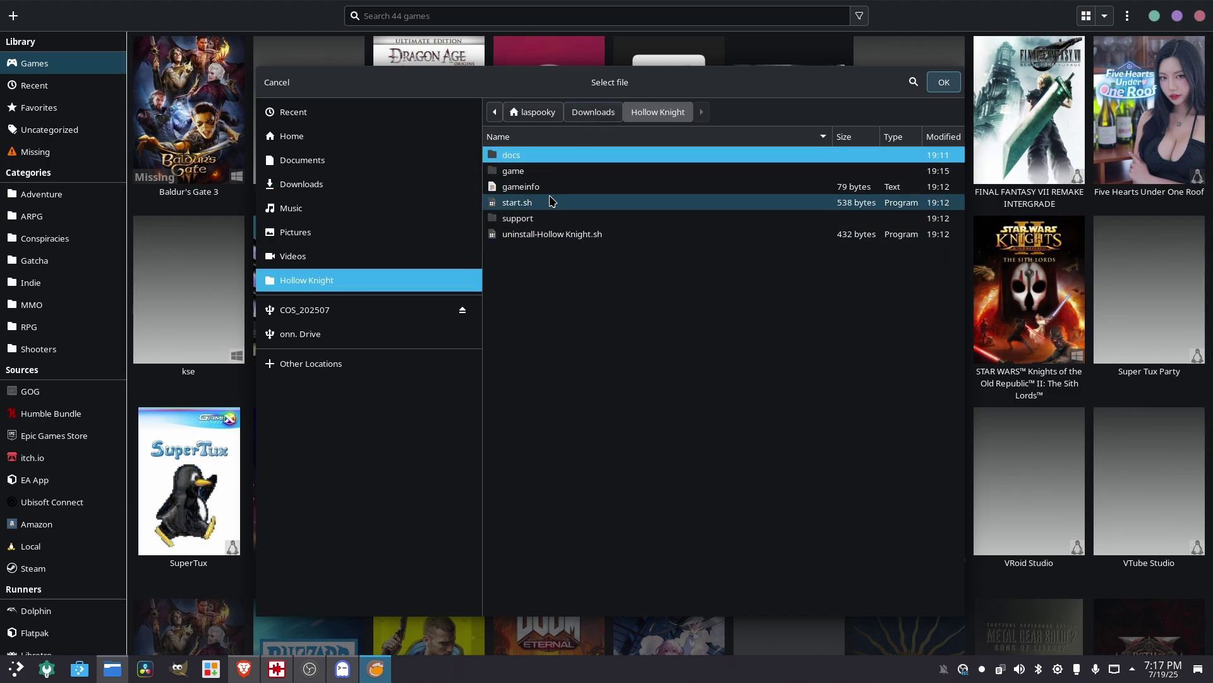
double_click(545, 204)
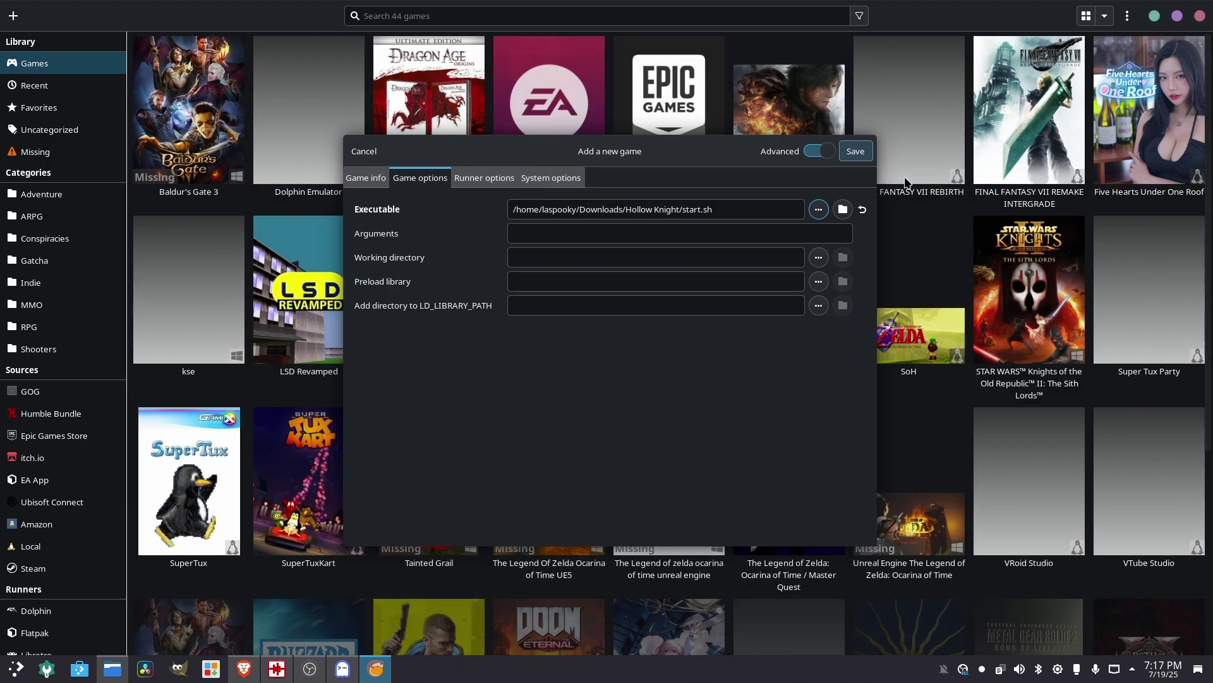
left_click(366, 178)
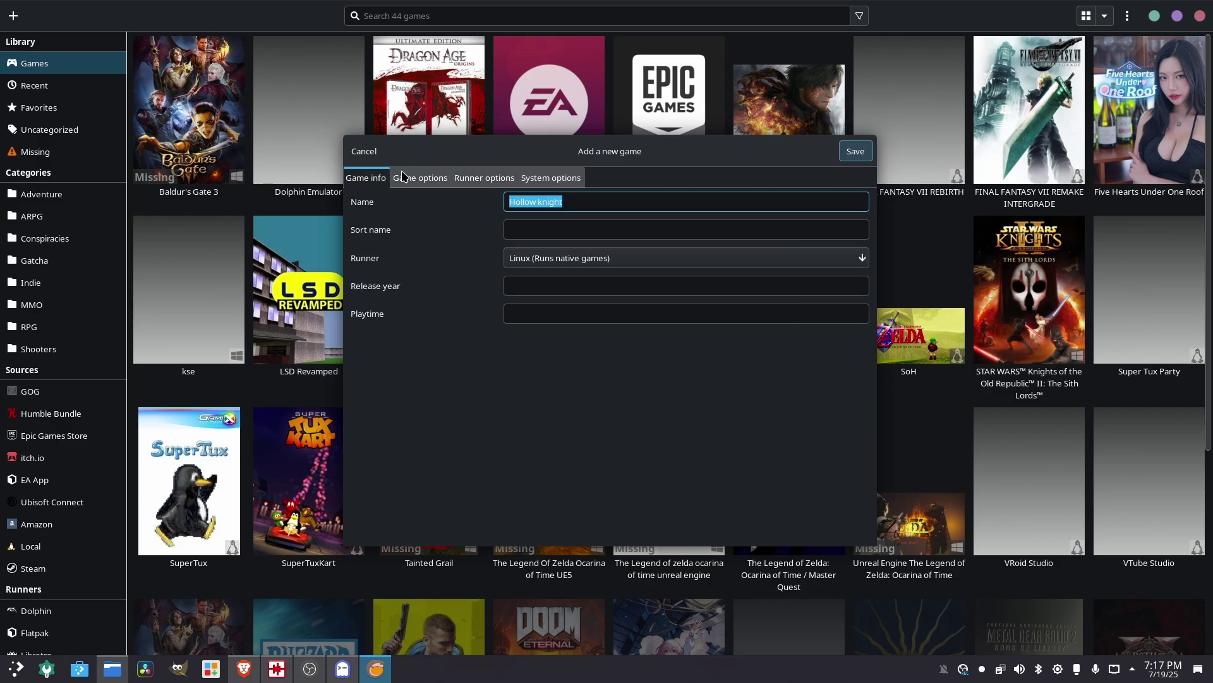
left_click(857, 151)
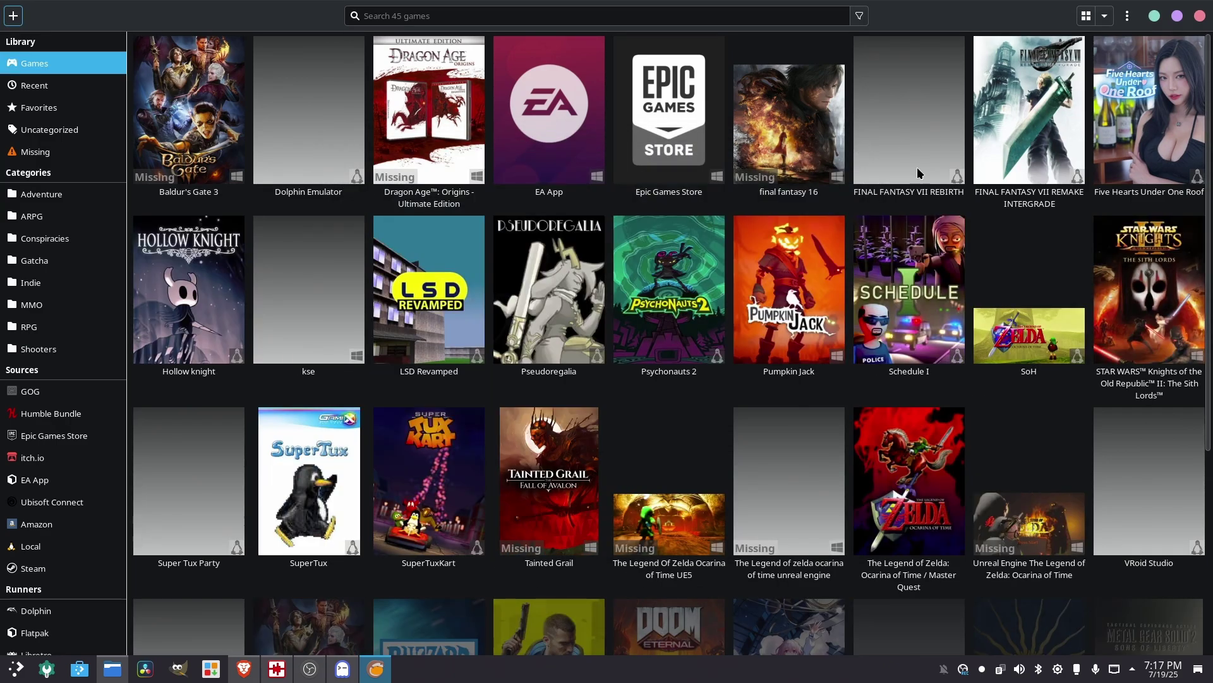
Step: Select the new Hollow knight tile in the Lutris library
left_click(223, 314)
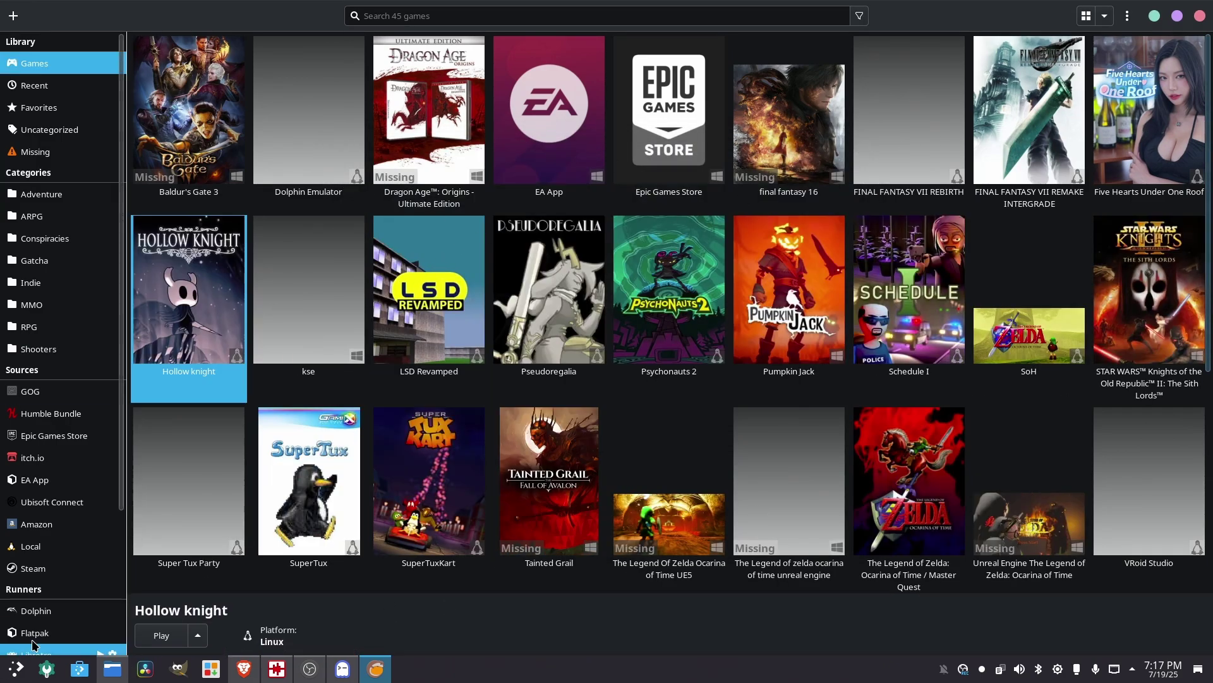